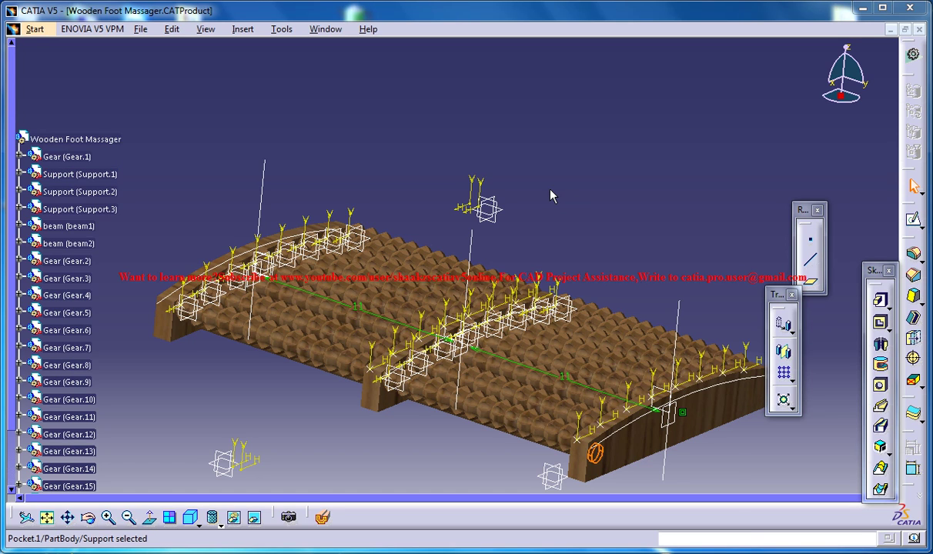
# - Rotate the Wooden Foot Massager assembly and dismiss the rendered photo view
pyautogui.moveTo(588, 202); pyautogui.dragTo(603, 472, button='middle')
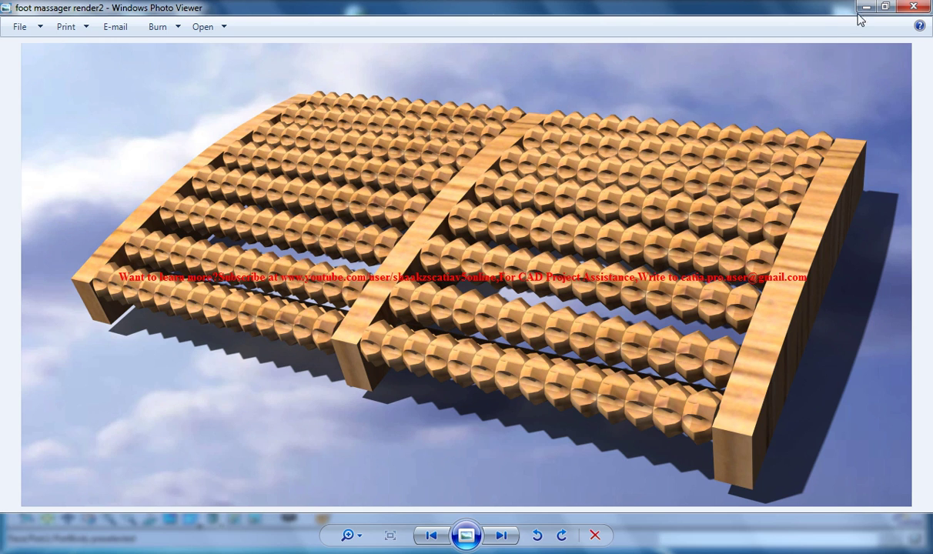
pyautogui.click(865, 8)
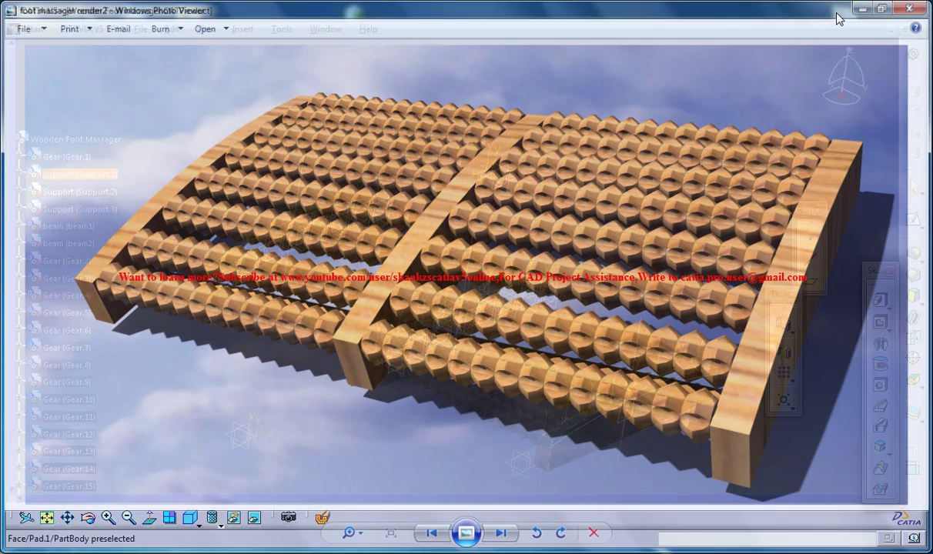
# - Switch to the Foot Massager Study product and pan the bar and screw into view
pyautogui.click(326, 31)
pyautogui.click(385, 139)
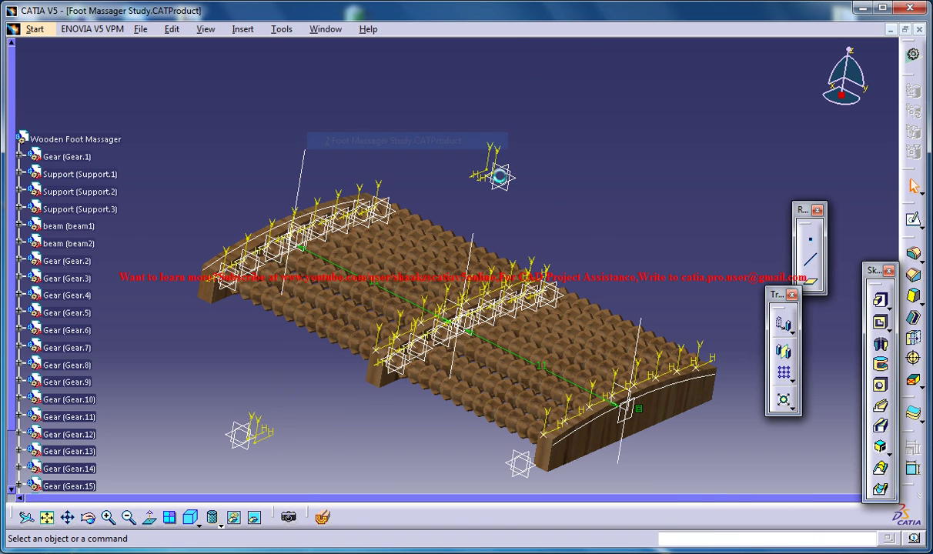
pyautogui.moveTo(560, 254); pyautogui.dragTo(385, 373, button='middle')
pyautogui.moveTo(339, 332); pyautogui.dragTo(412, 391, button='middle')
pyautogui.moveTo(452, 209); pyautogui.dragTo(469, 240, button='middle')
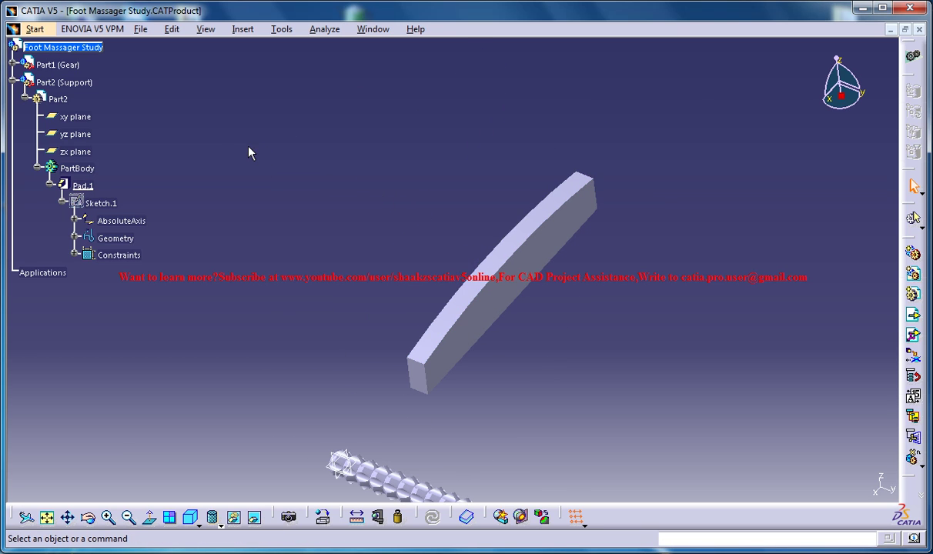
# - Re-expand Part2 (Support) to show its planes, PartBody, Pad.1 and Sketch.1, then orbit to its pad face
pyautogui.click(26, 99)
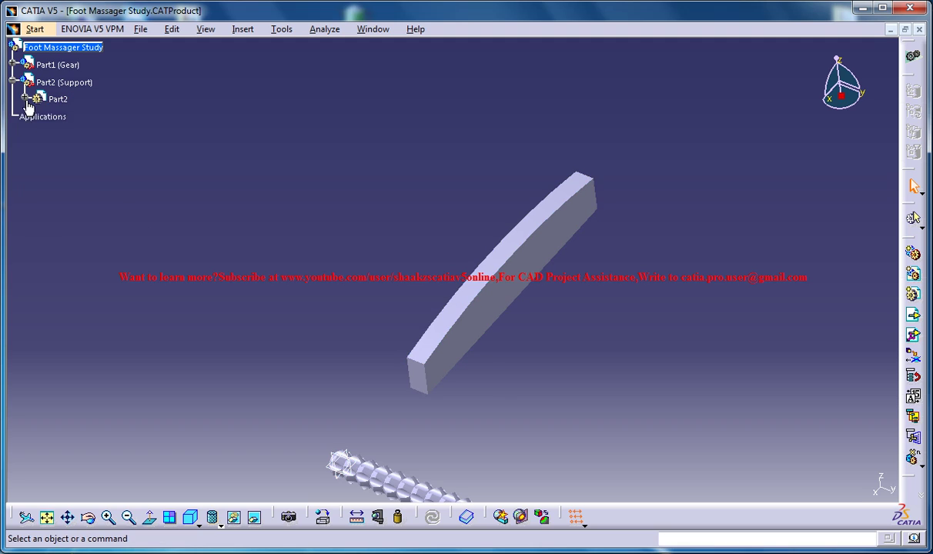
pyautogui.click(13, 81)
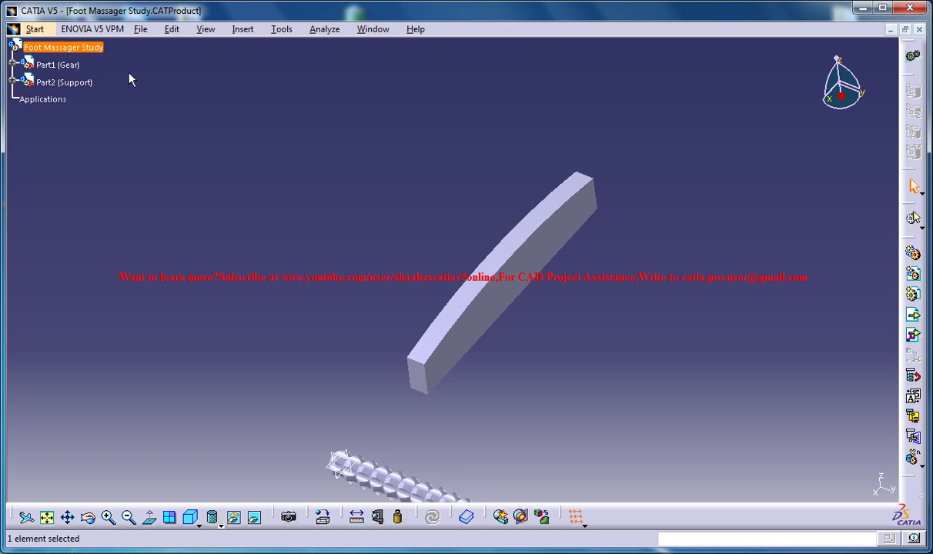
pyautogui.moveTo(590, 286); pyautogui.dragTo(274, 157, button='middle')
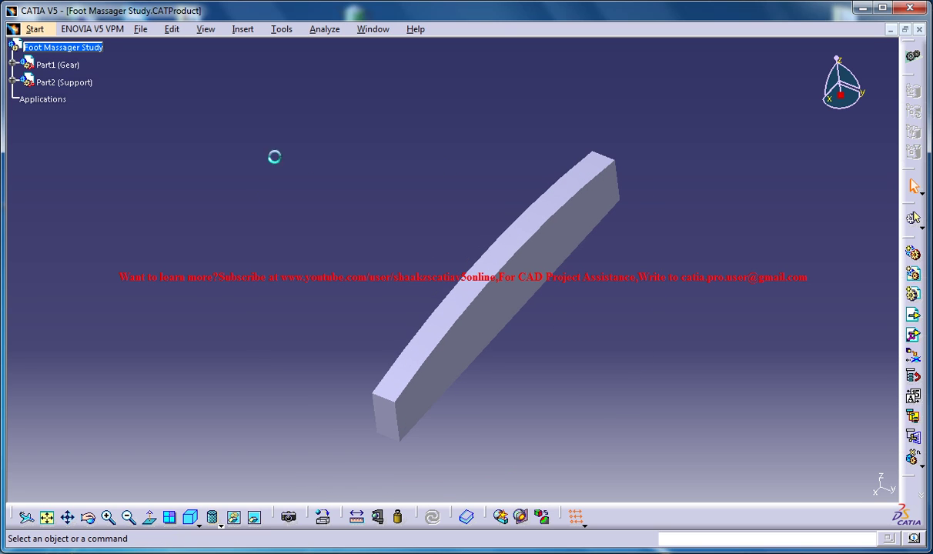
pyautogui.click(71, 87)
pyautogui.click(241, 188)
pyautogui.click(13, 81)
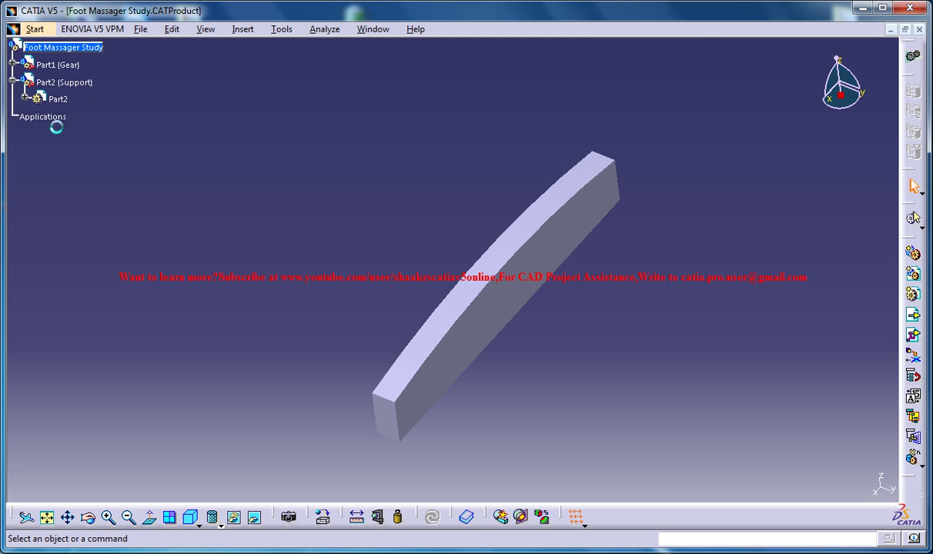
pyautogui.click(27, 100)
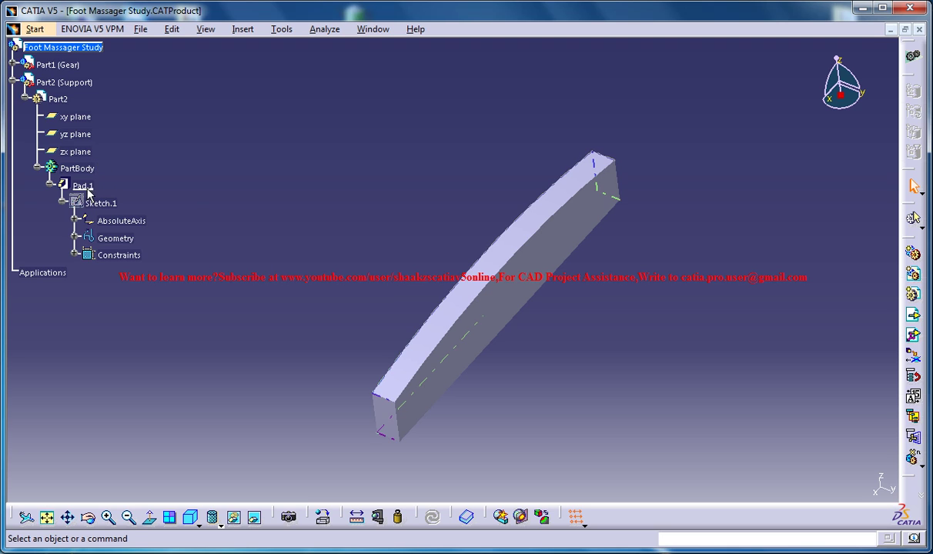
pyautogui.moveTo(352, 342); pyautogui.dragTo(567, 348, button='middle')
pyautogui.click(580, 351)
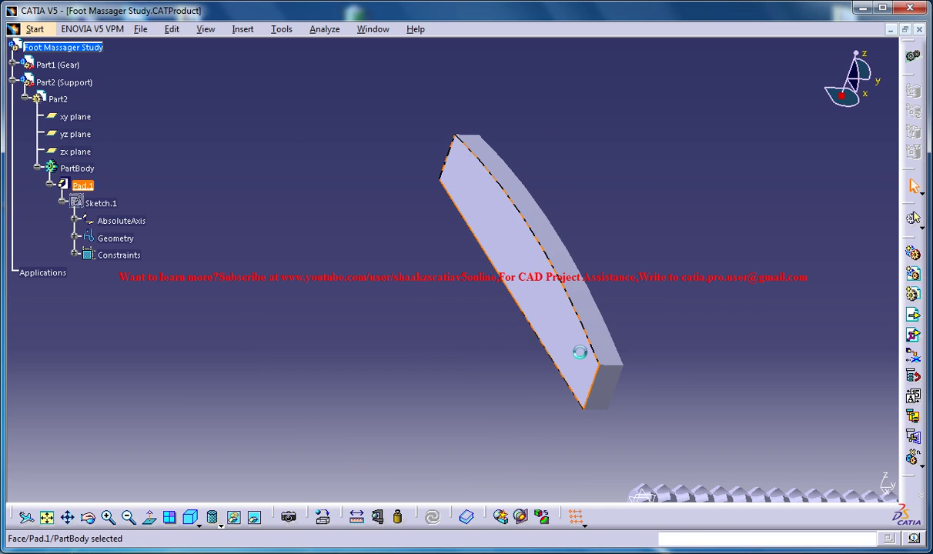
# - Activate Part2 and start a new sketch on the support's pad face
pyautogui.doubleClick(490, 239)
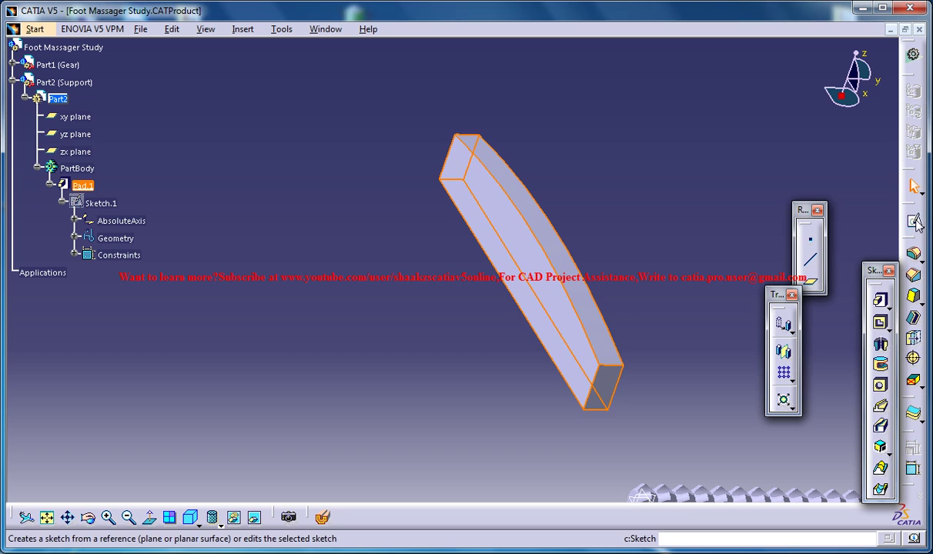
pyautogui.click(915, 221)
pyautogui.click(517, 265)
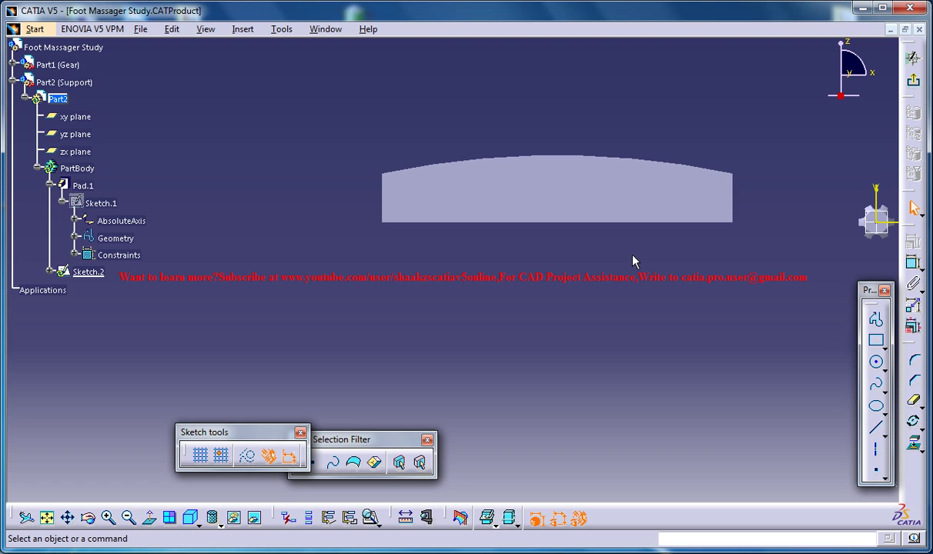
pyautogui.moveTo(819, 198)
pyautogui.mouseDown(button='middle')
pyautogui.moveTo(645, 222)
pyautogui.moveTo(637, 208)
pyautogui.moveTo(647, 175)
pyautogui.mouseUp(button='middle')
# - Draw a circle on the support face and dimension its 0.56 diameter
pyautogui.click(876, 362)
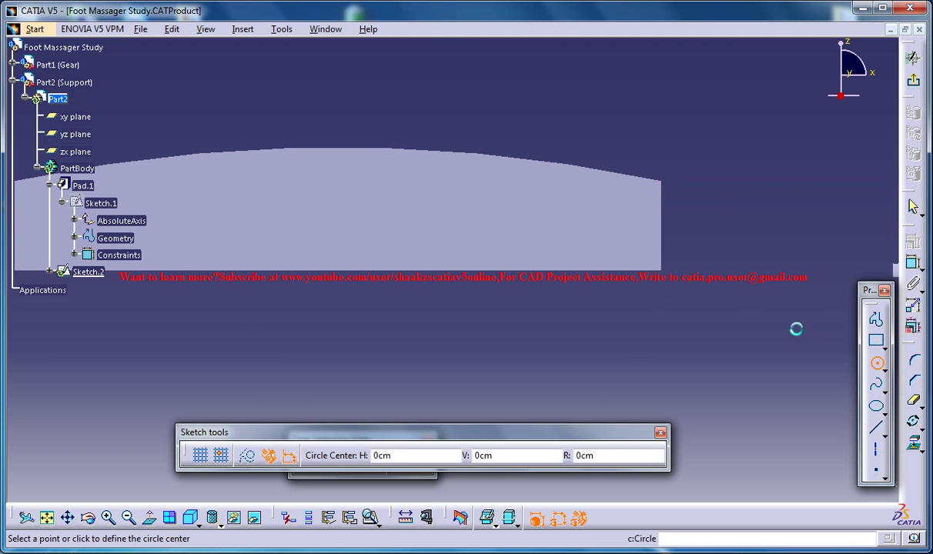
pyautogui.click(589, 229)
pyautogui.click(601, 235)
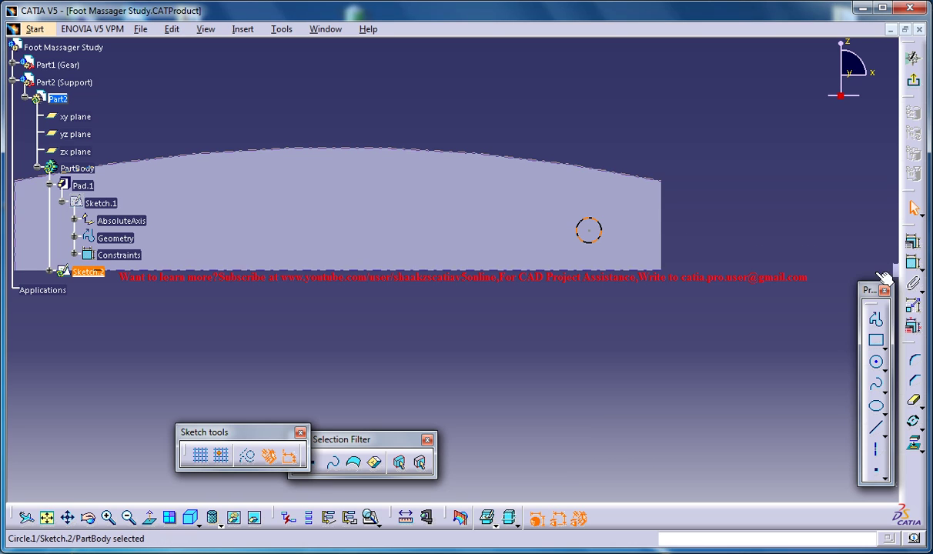
pyautogui.click(913, 262)
pyautogui.click(589, 229)
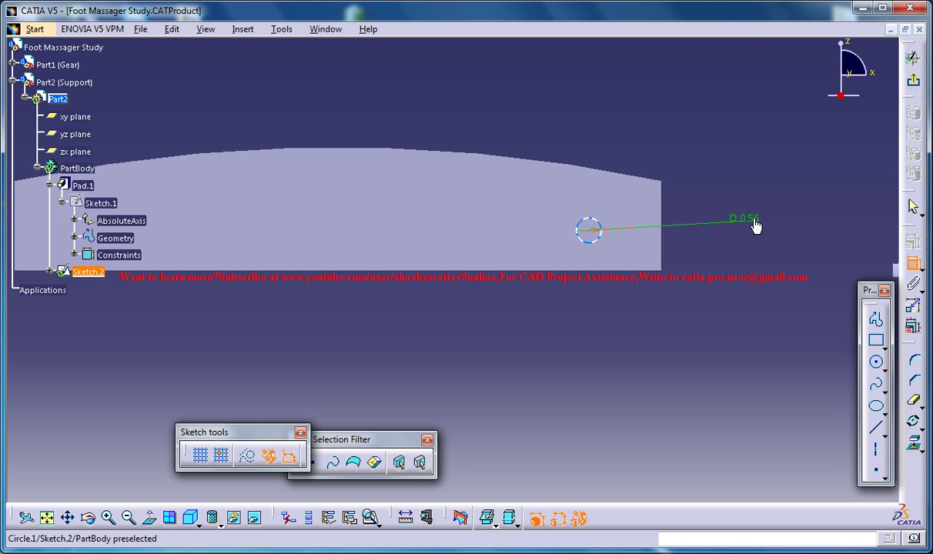
# - Dimension the circle centre from the support's end edge and set it to 2 cm
pyautogui.moveTo(629, 185); pyautogui.dragTo(756, 194, button='middle')
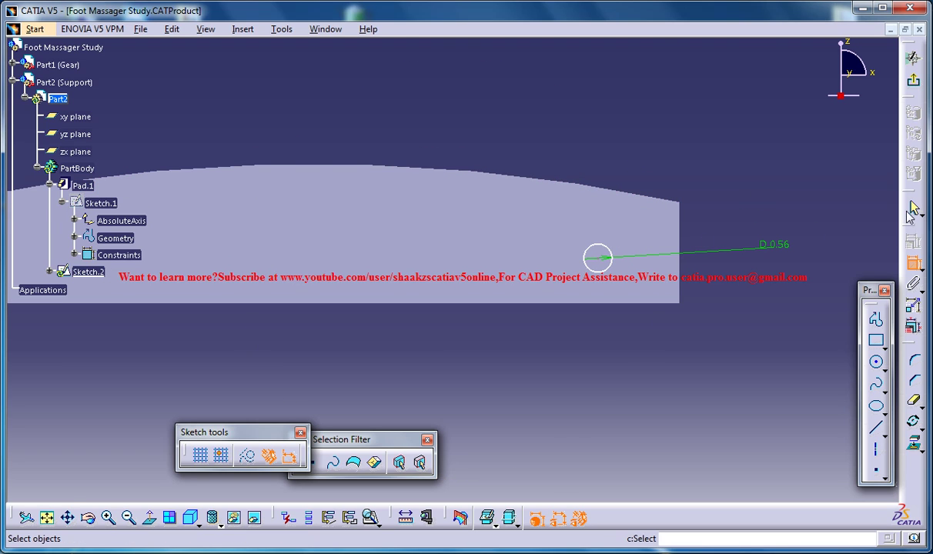
pyautogui.click(909, 259)
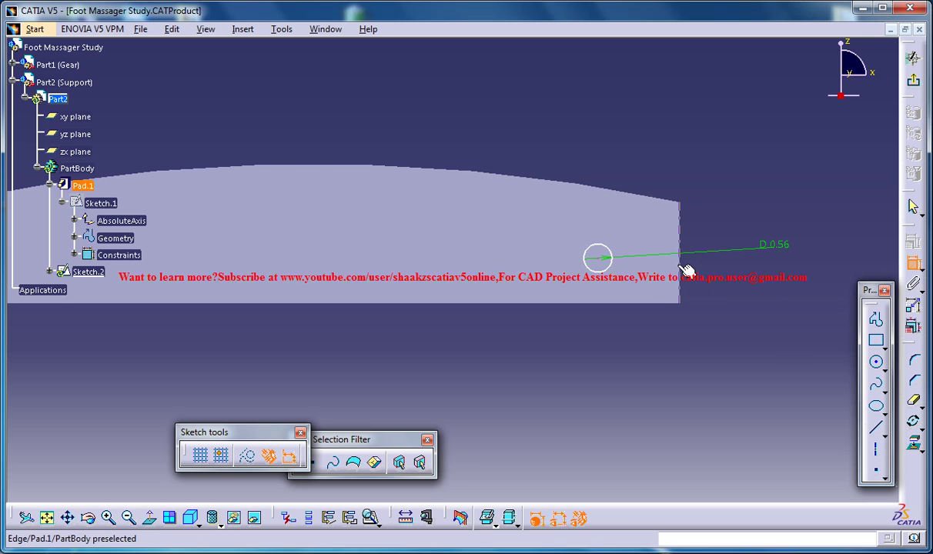
pyautogui.click(645, 284)
pyautogui.click(598, 259)
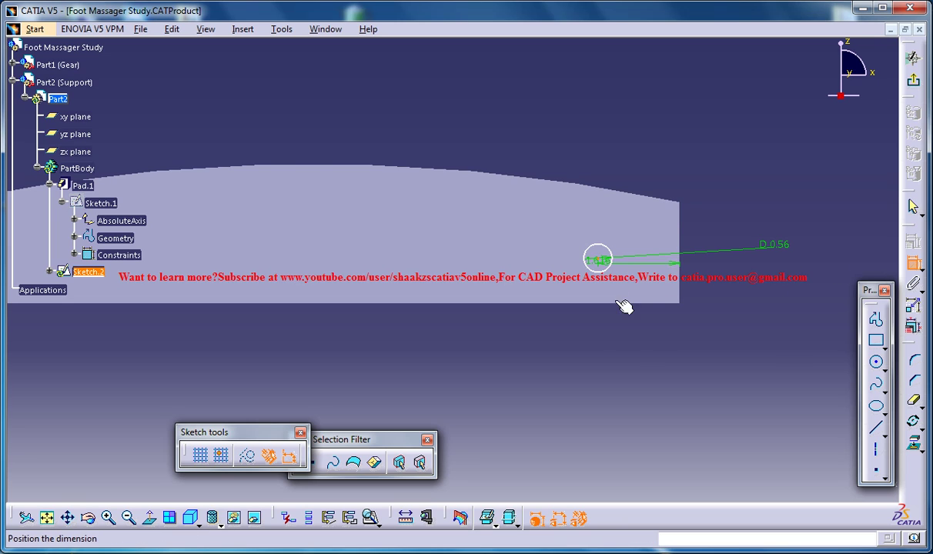
pyautogui.click(635, 350)
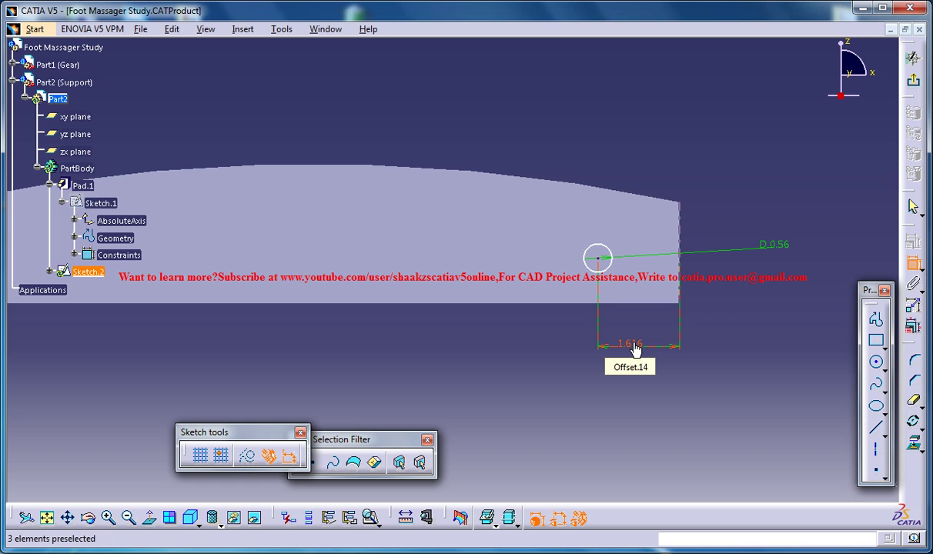
pyautogui.doubleClick(641, 353)
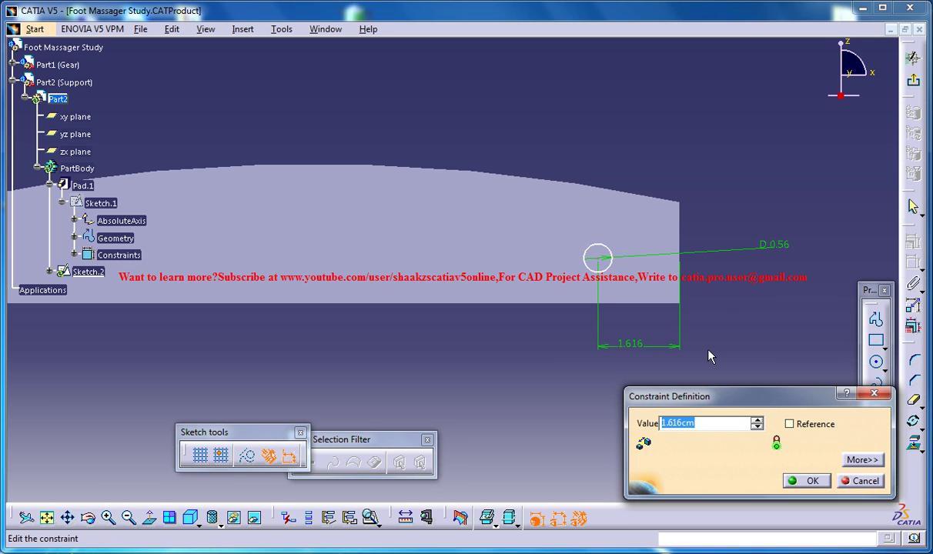
pyautogui.write('2')
pyautogui.press('Return')
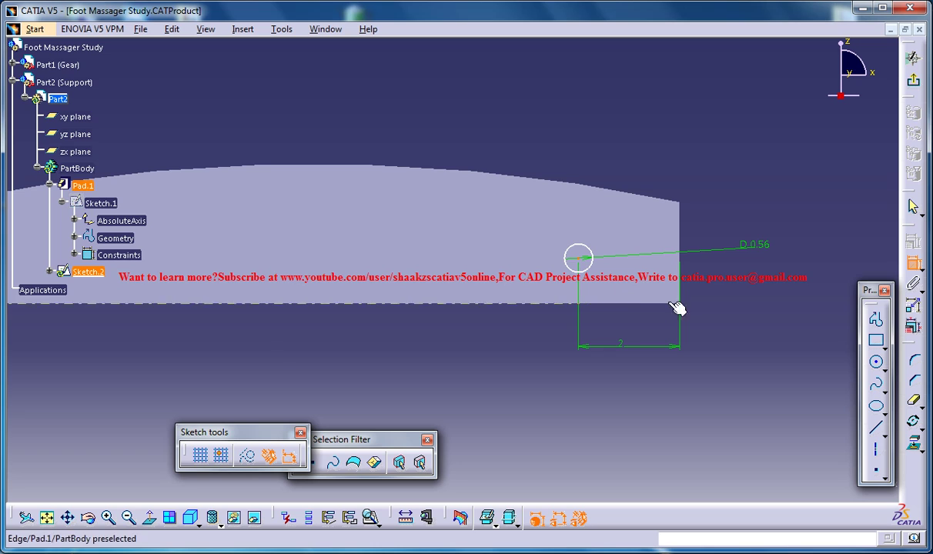
# - Add the circle's vertical distance and set it to 0.7 cm
pyautogui.click(677, 306)
pyautogui.doubleClick(649, 307)
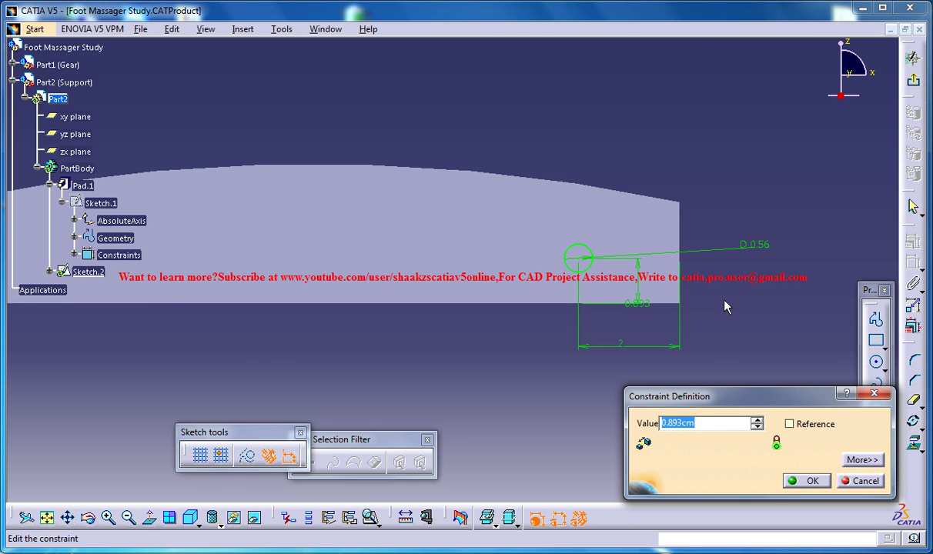
pyautogui.write('.7')
pyautogui.press('Return')
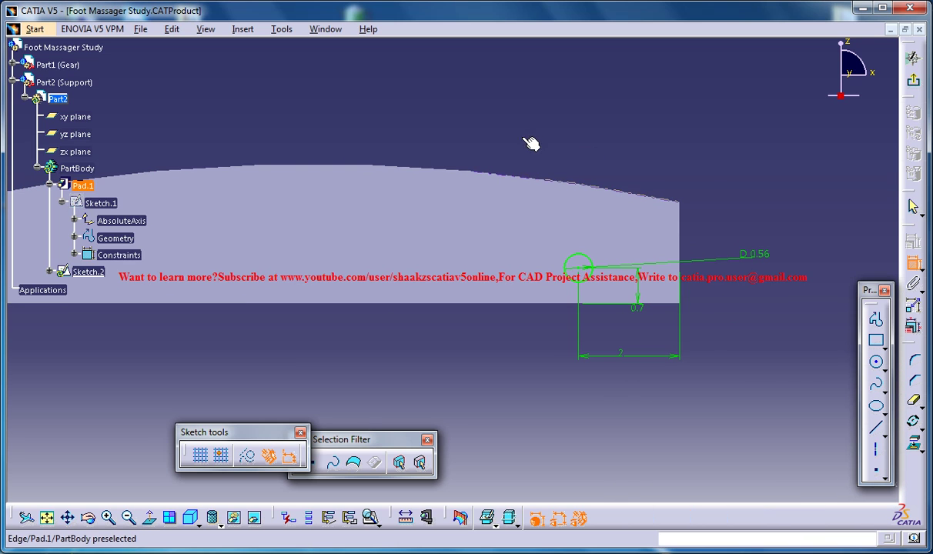
# - Switch to the Wooden Foot Massager assembly, view the board and show the Measure toolbar
pyautogui.click(326, 30)
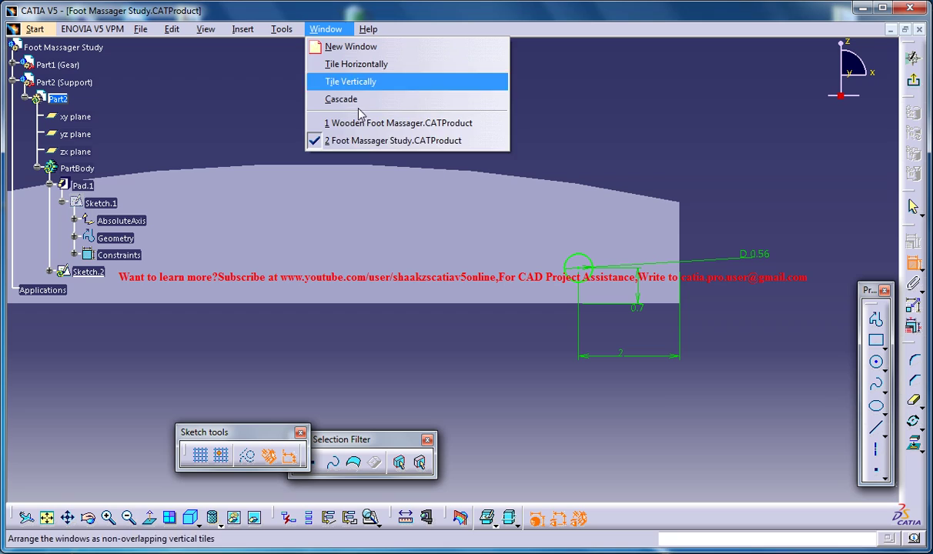
pyautogui.click(362, 123)
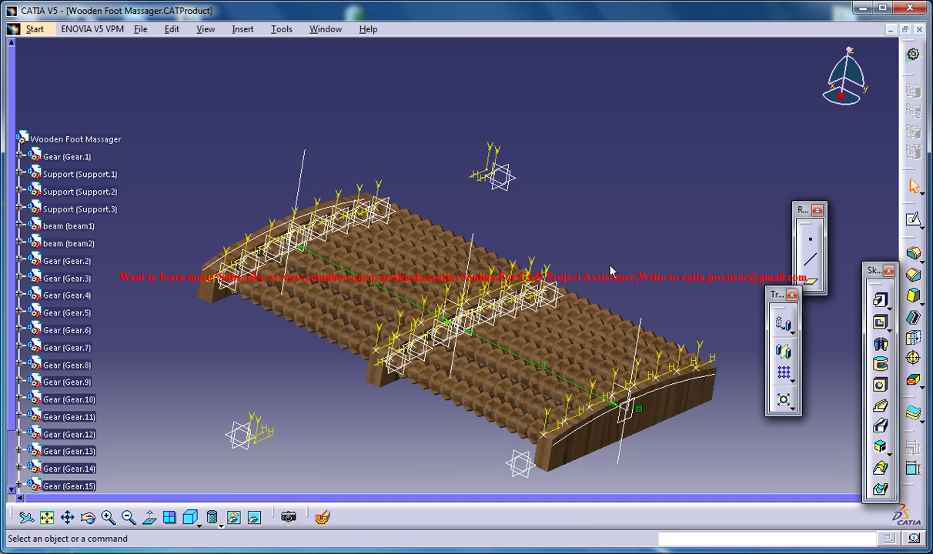
pyautogui.moveTo(611, 271); pyautogui.dragTo(539, 189, button='middle')
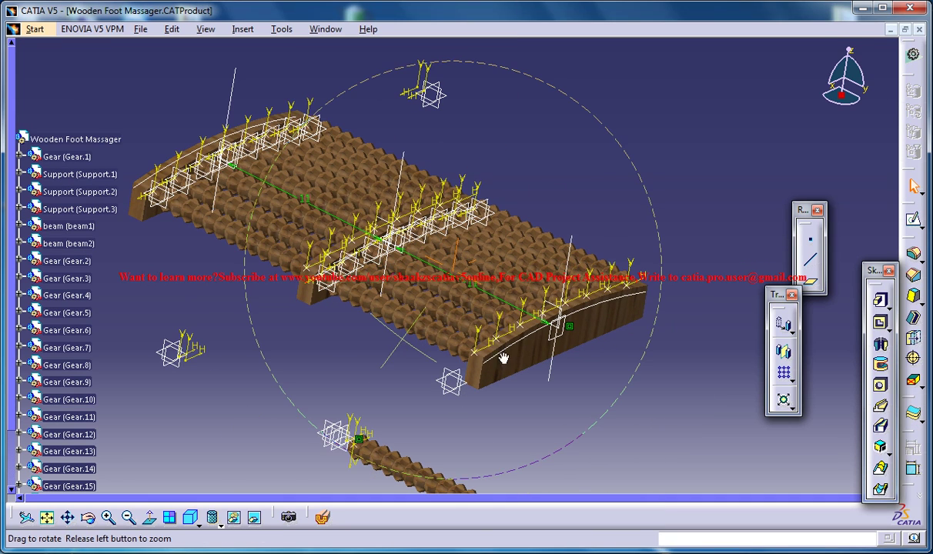
pyautogui.moveTo(502, 359); pyautogui.dragTo(546, 233, button='middle')
pyautogui.moveTo(558, 195); pyautogui.dragTo(547, 236, button='middle')
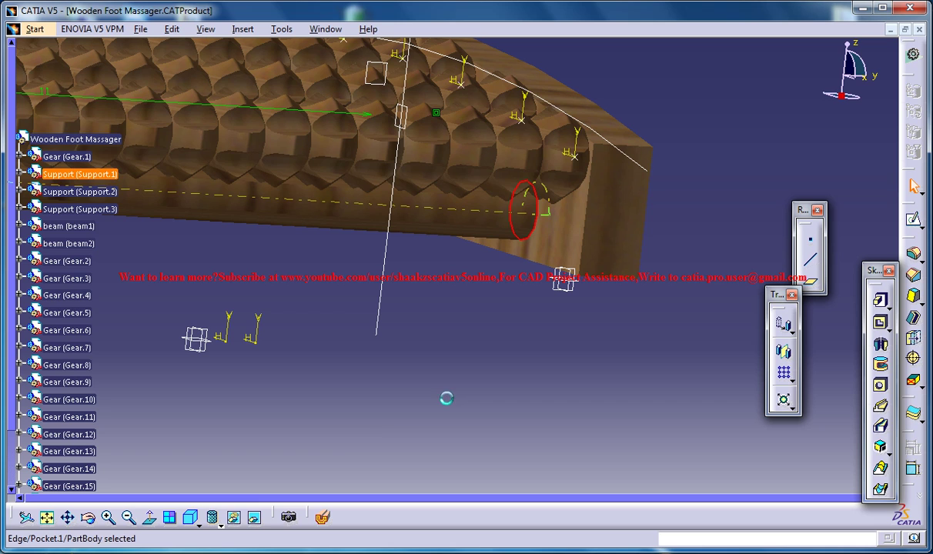
pyautogui.rightClick(354, 518)
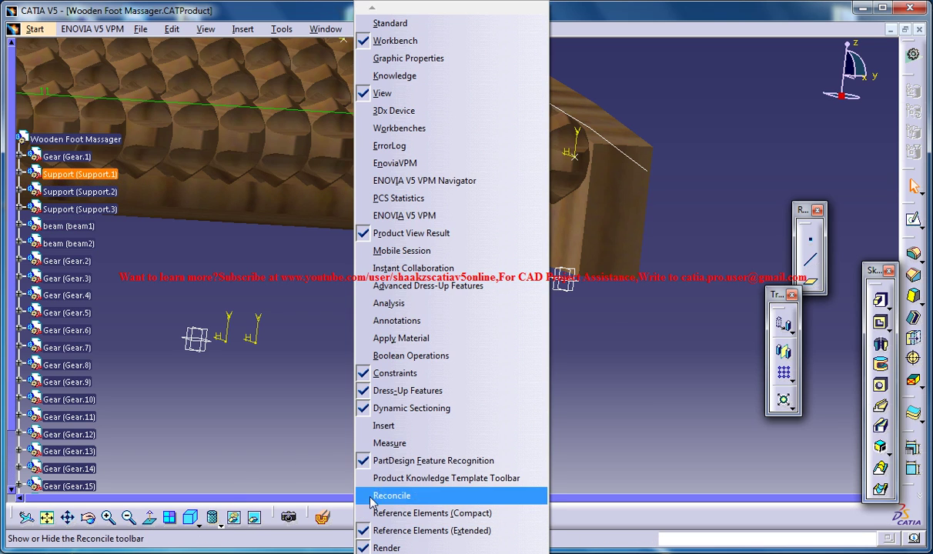
pyautogui.click(389, 443)
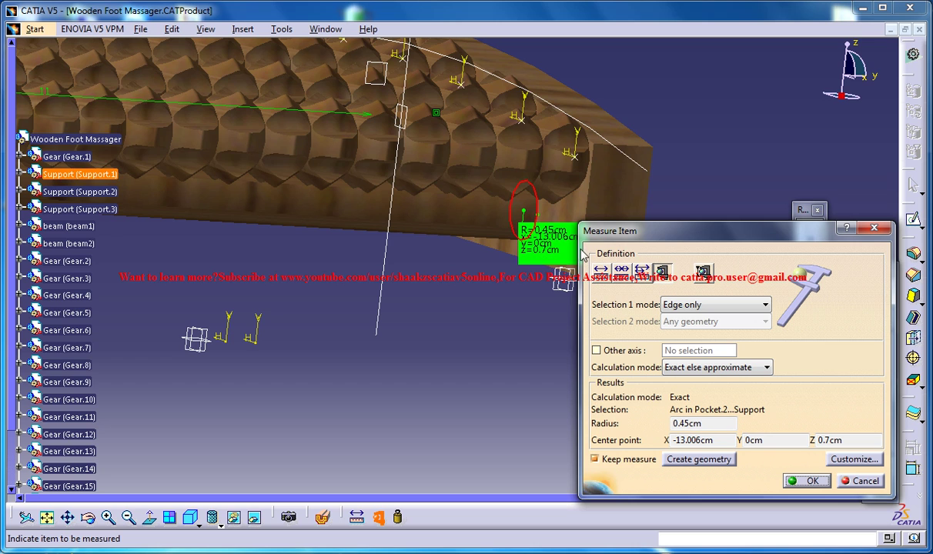
# - Close the hole radius measurement and return to the Foot Massager Study document
pyautogui.click(874, 227)
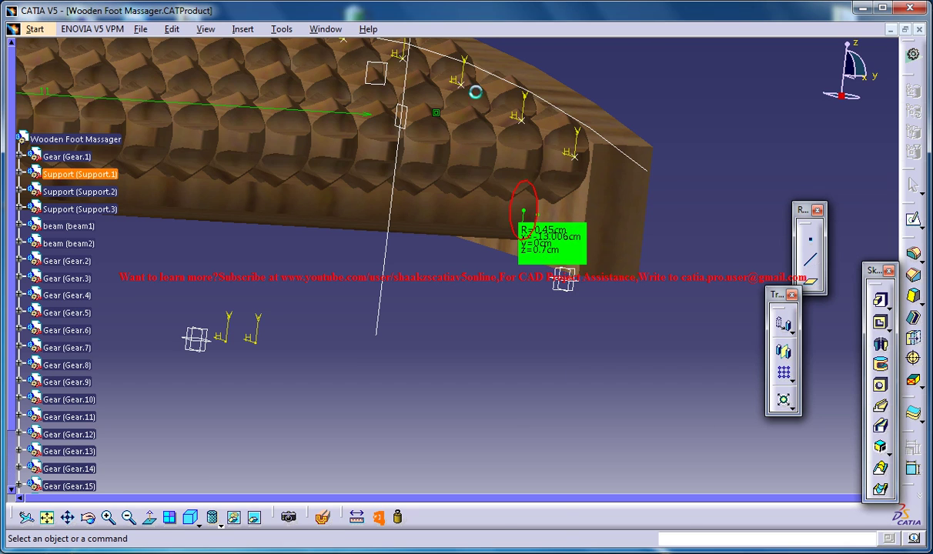
pyautogui.click(327, 30)
pyautogui.click(392, 140)
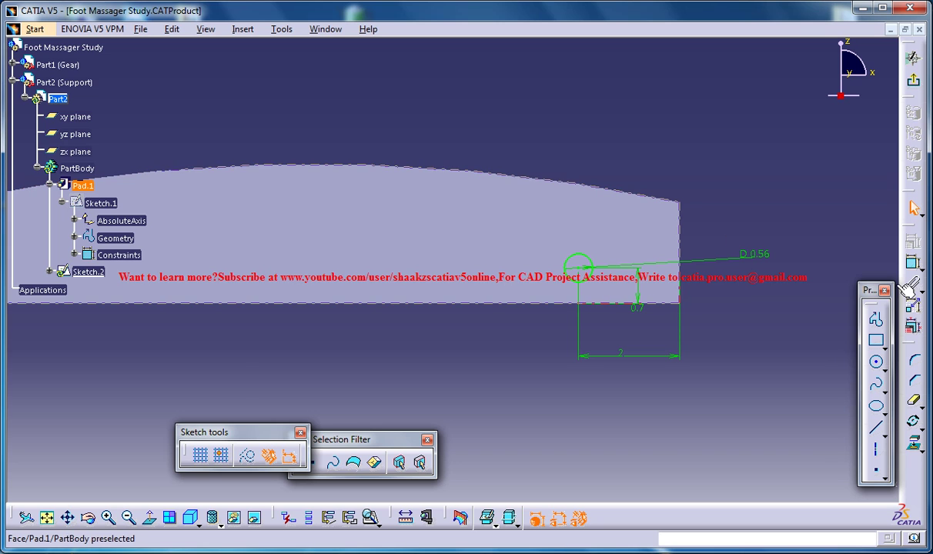
# - Switch to the Wooden Foot Massager assembly and measure the support hole's 0.45 cm radius
pyautogui.click(326, 29)
pyautogui.click(397, 124)
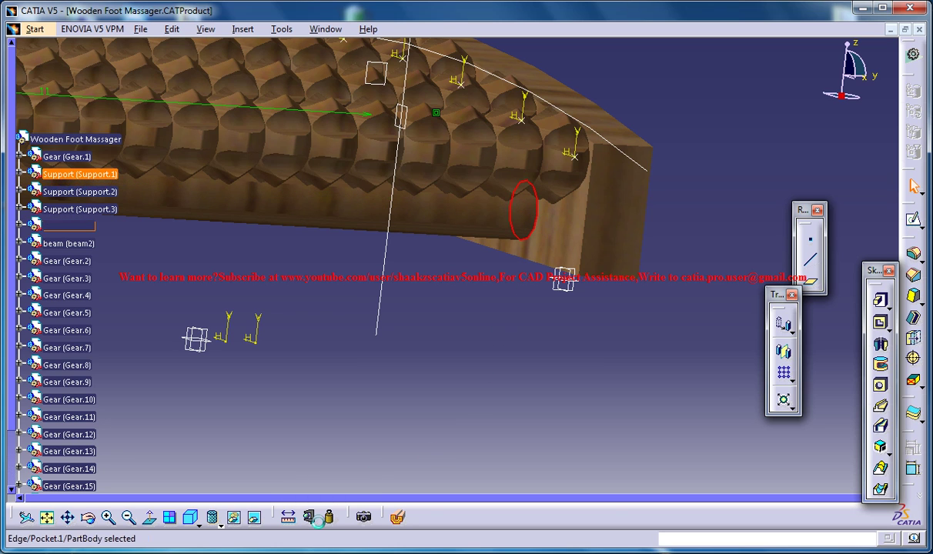
pyautogui.click(310, 517)
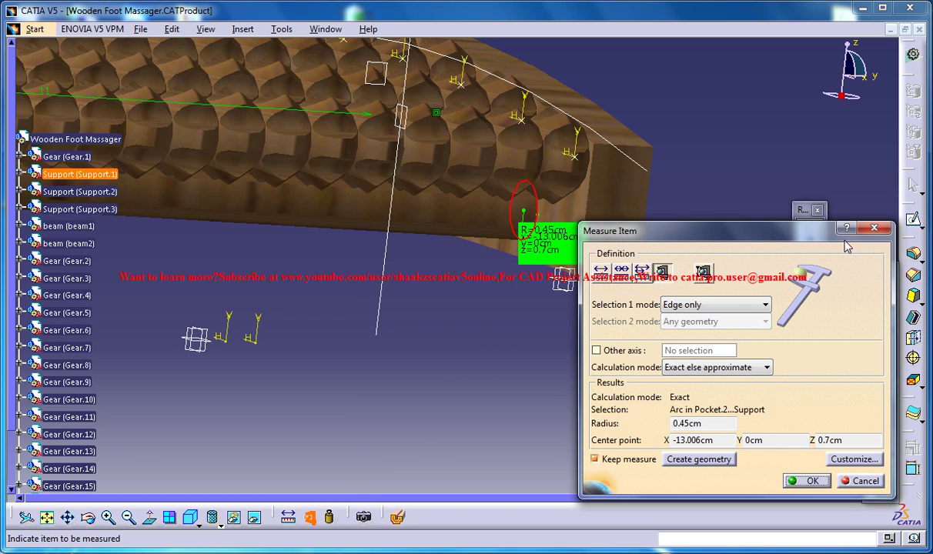
# - Close the radius measurement and switch back to the Foot Massager Study document
pyautogui.click(874, 228)
pyautogui.click(325, 29)
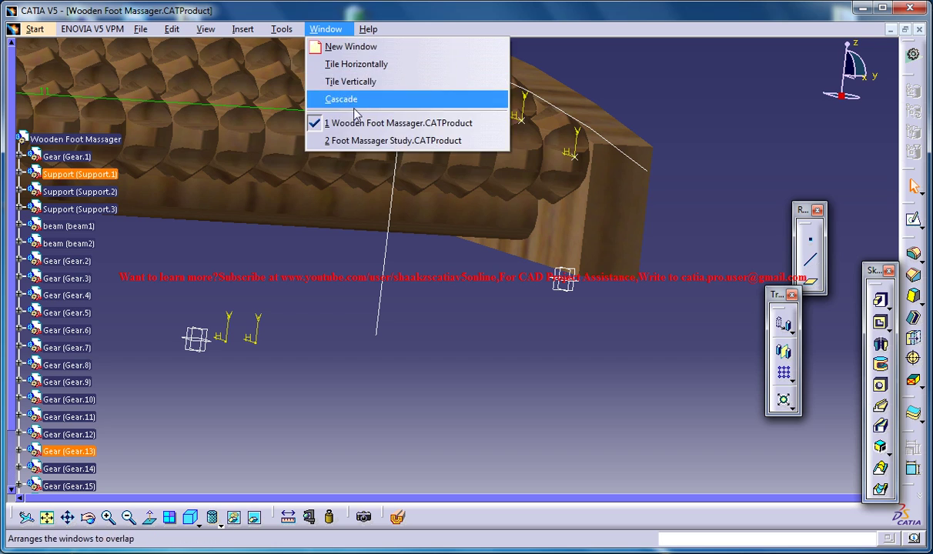
pyautogui.click(393, 141)
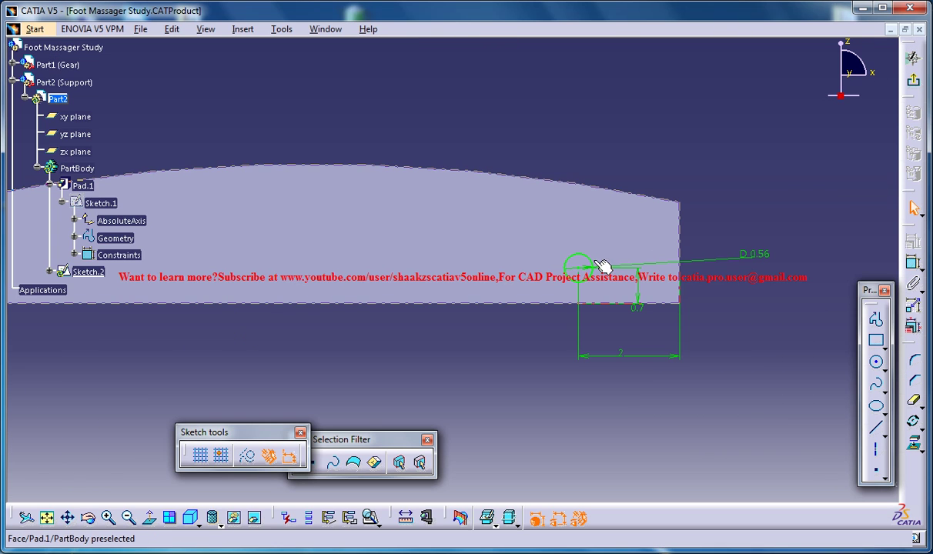
# - Change the circle's 0.56 diameter dimension to radius 0.45 and exit the sketcher
pyautogui.doubleClick(755, 257)
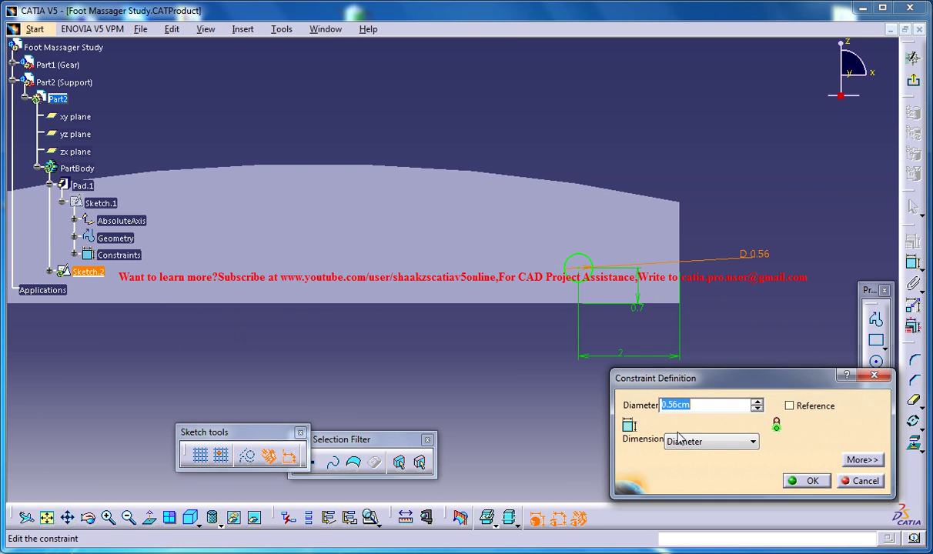
pyautogui.click(692, 443)
pyautogui.click(689, 451)
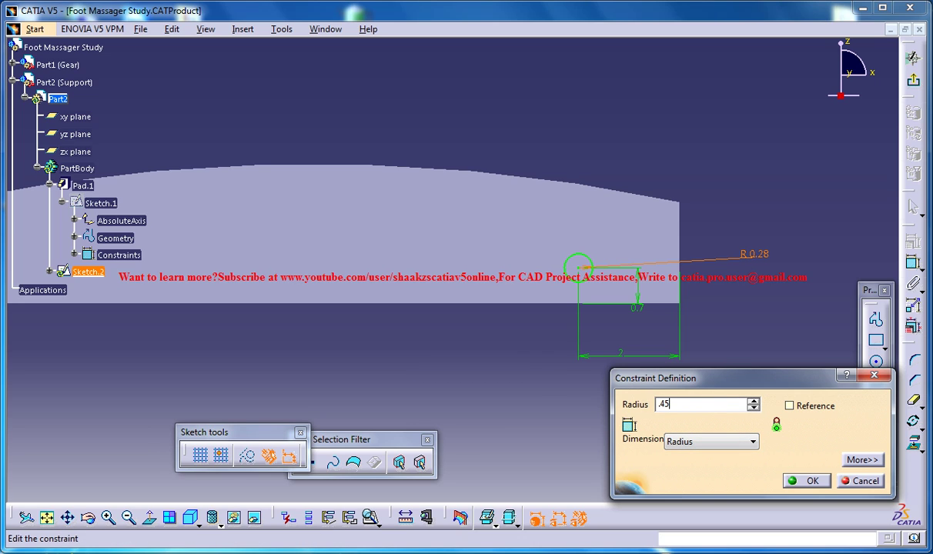
pyautogui.write('.45')
pyautogui.press('Return')
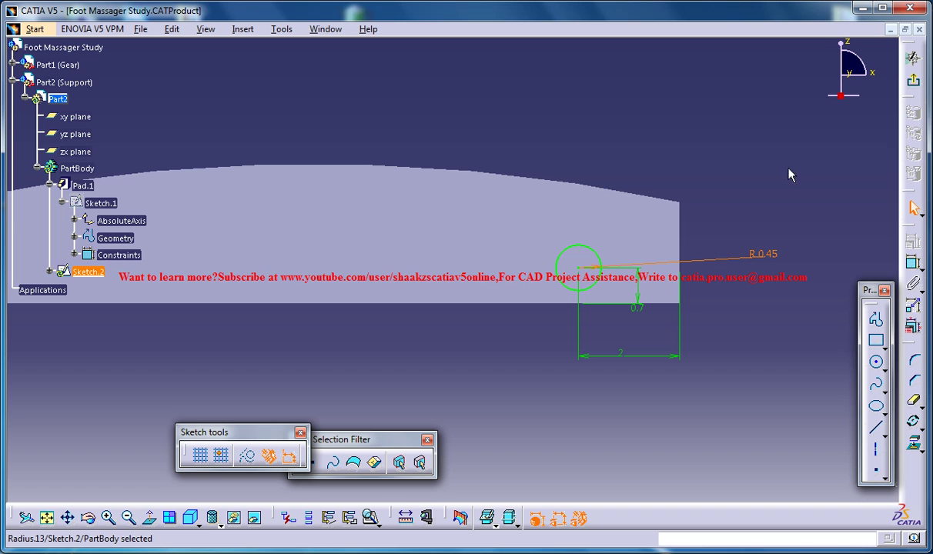
pyautogui.click(913, 79)
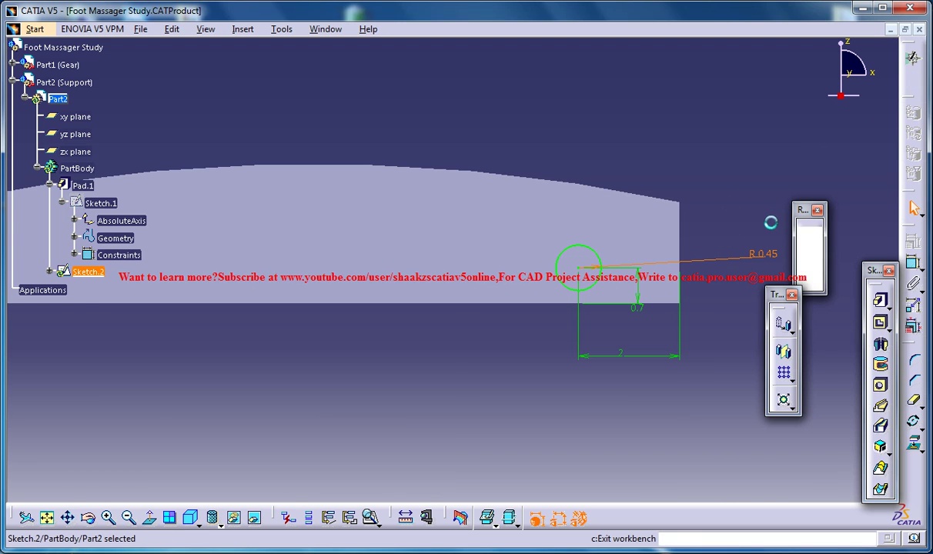
# - Pocket Sketch.2's circle 0.2 cm deep into the support and inspect the new hole
pyautogui.click(880, 343)
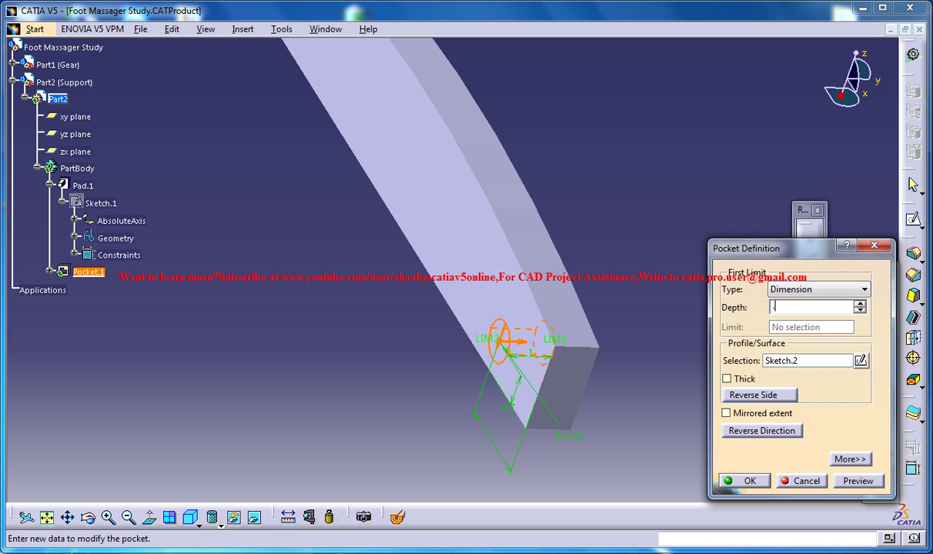
pyautogui.press('Return')
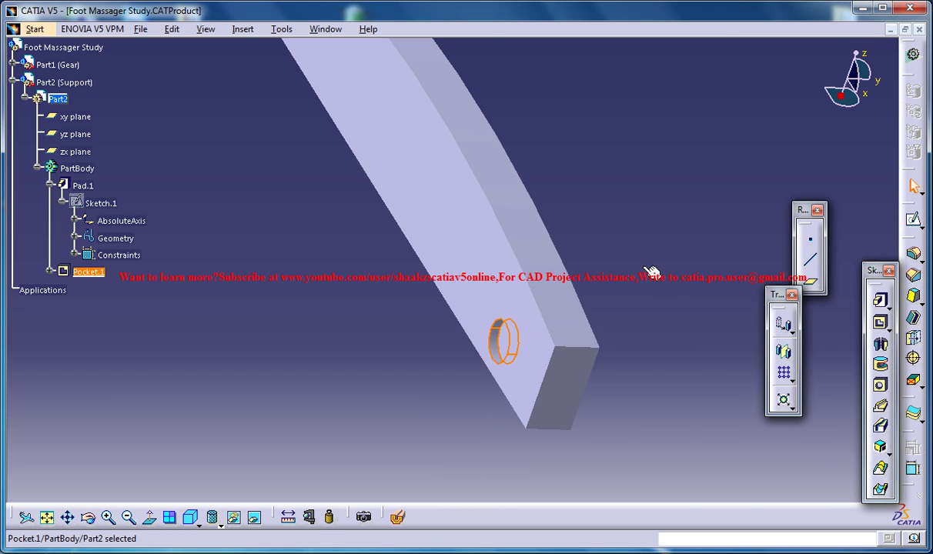
pyautogui.moveTo(340, 198); pyautogui.dragTo(514, 319, button='middle')
pyautogui.moveTo(446, 307)
pyautogui.mouseDown(button='middle')
pyautogui.moveTo(397, 265)
pyautogui.moveTo(439, 290)
pyautogui.mouseUp(button='middle')
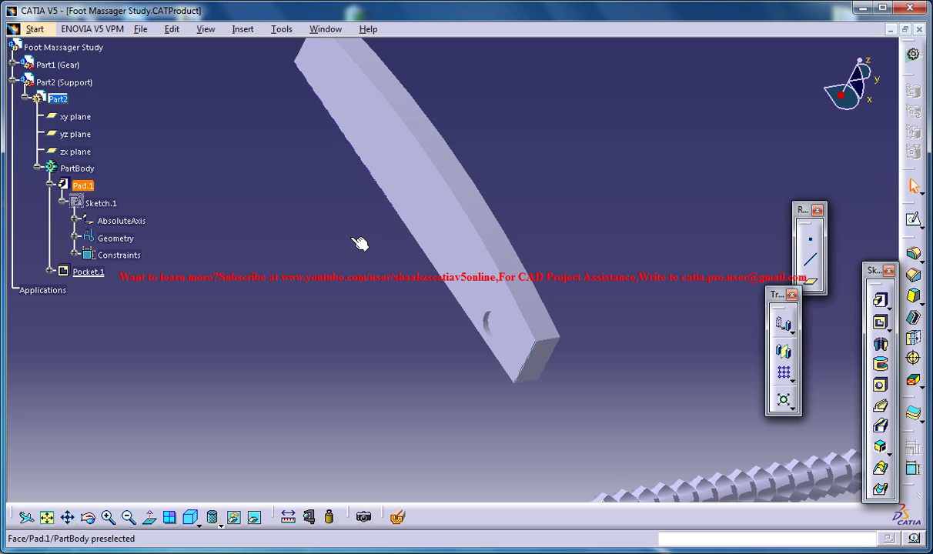
pyautogui.moveTo(346, 215); pyautogui.dragTo(537, 188, button='middle')
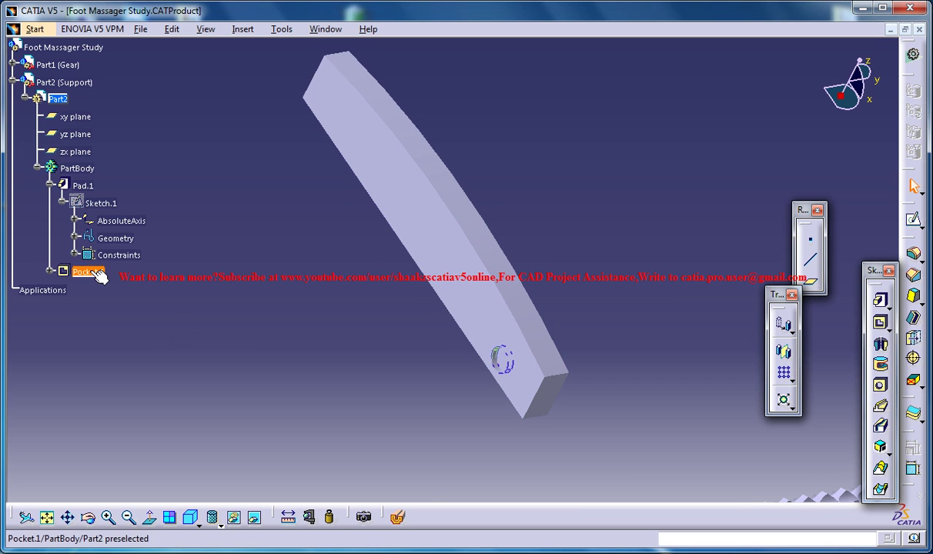
# - Mirror Pocket.1 across a new plane offset 7.25 cm from the bar's end face
pyautogui.click(243, 28)
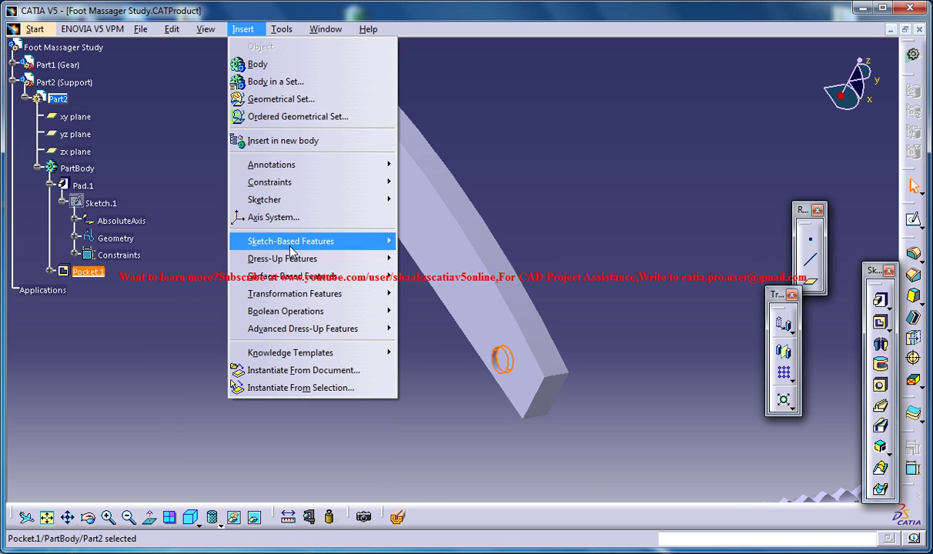
pyautogui.moveTo(300, 295)
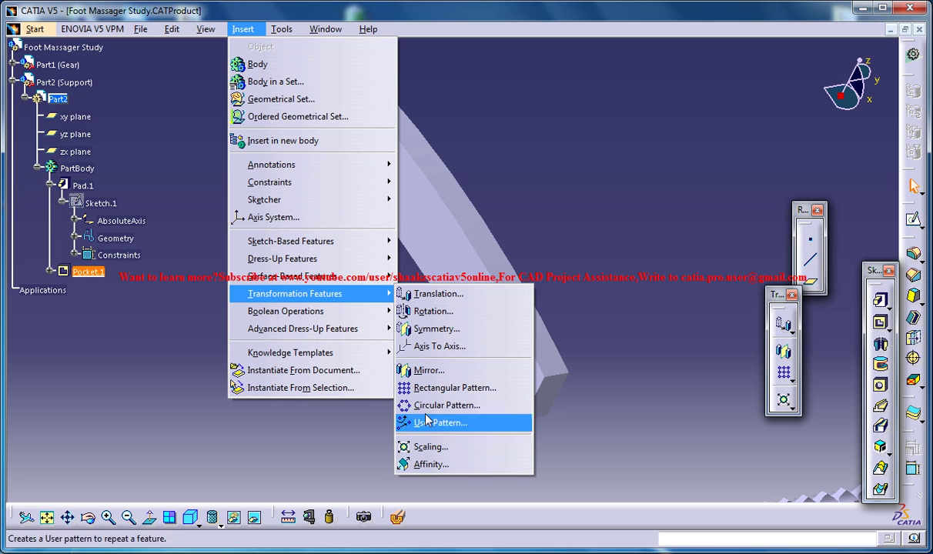
pyautogui.click(420, 371)
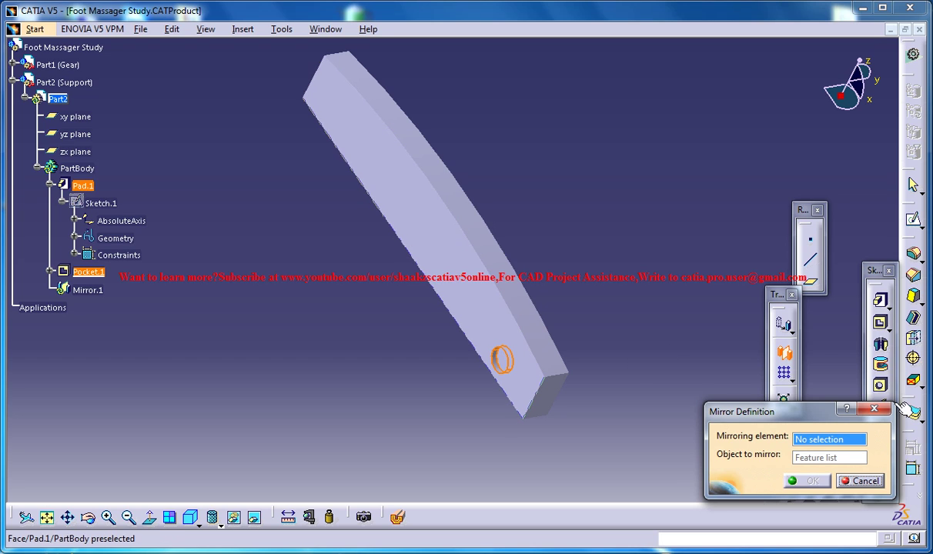
pyautogui.rightClick(822, 442)
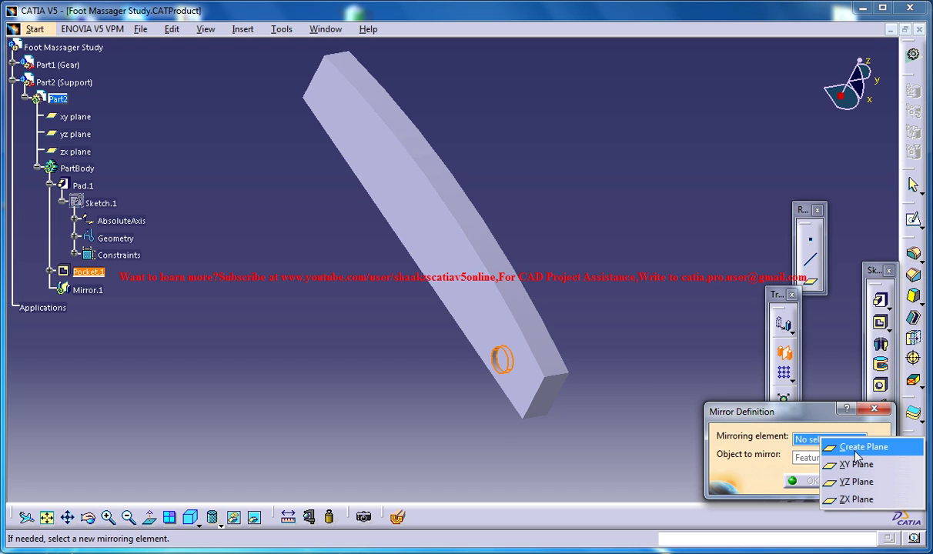
pyautogui.click(606, 410)
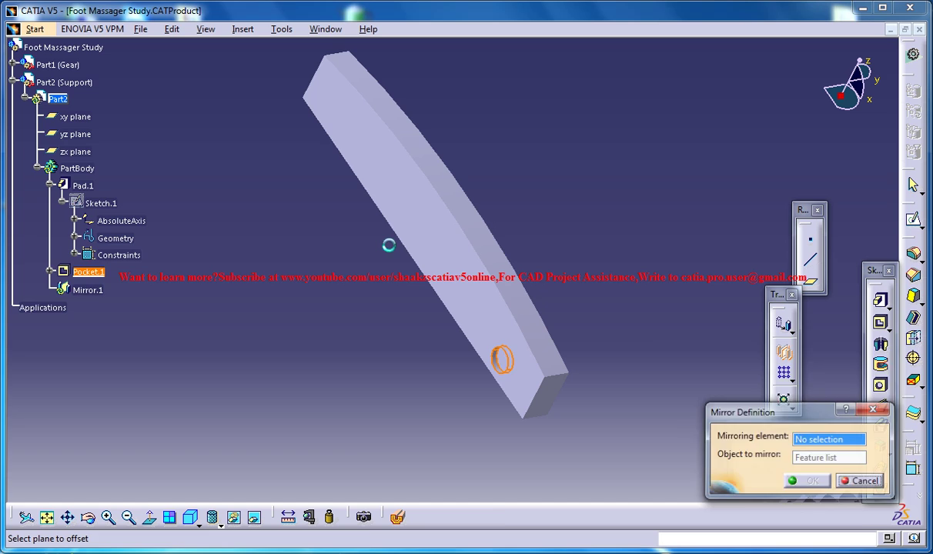
pyautogui.moveTo(448, 358); pyautogui.dragTo(611, 384, button='middle')
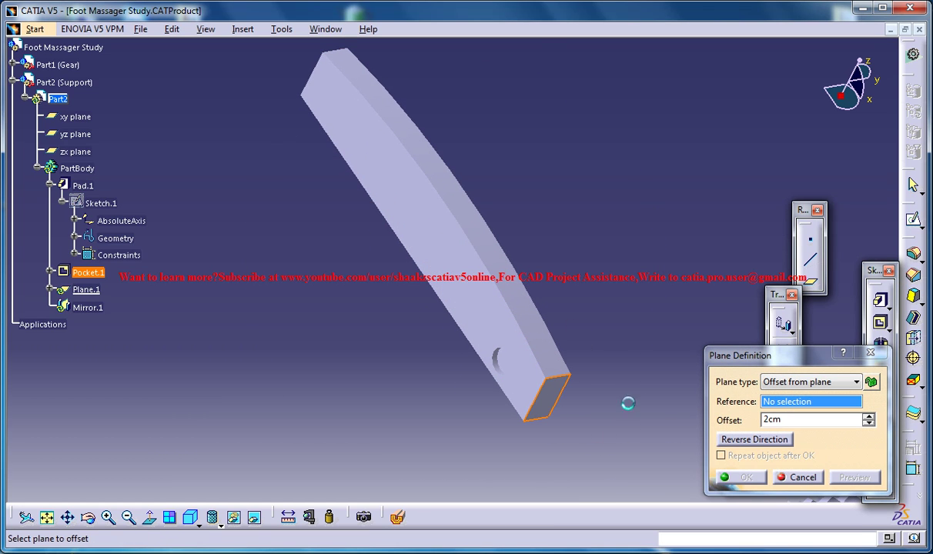
pyautogui.click(556, 405)
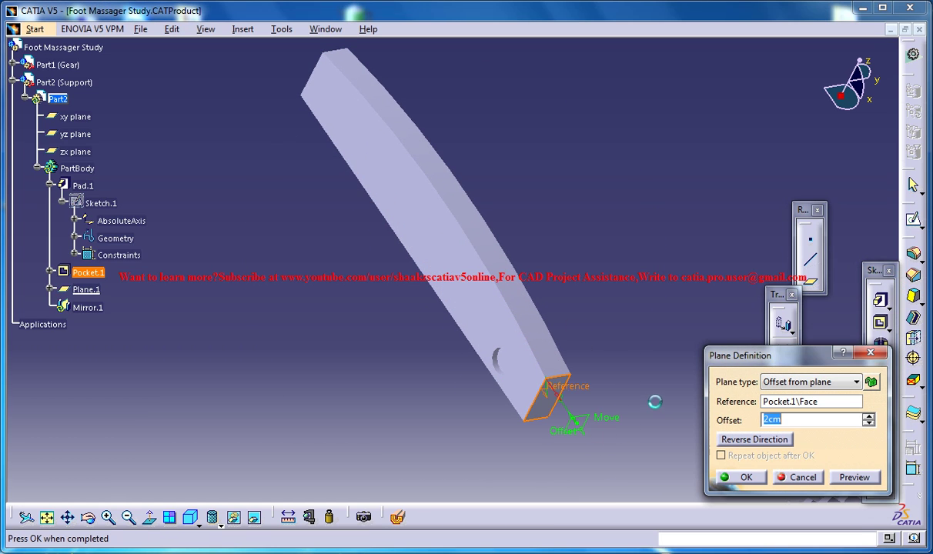
pyautogui.click(764, 442)
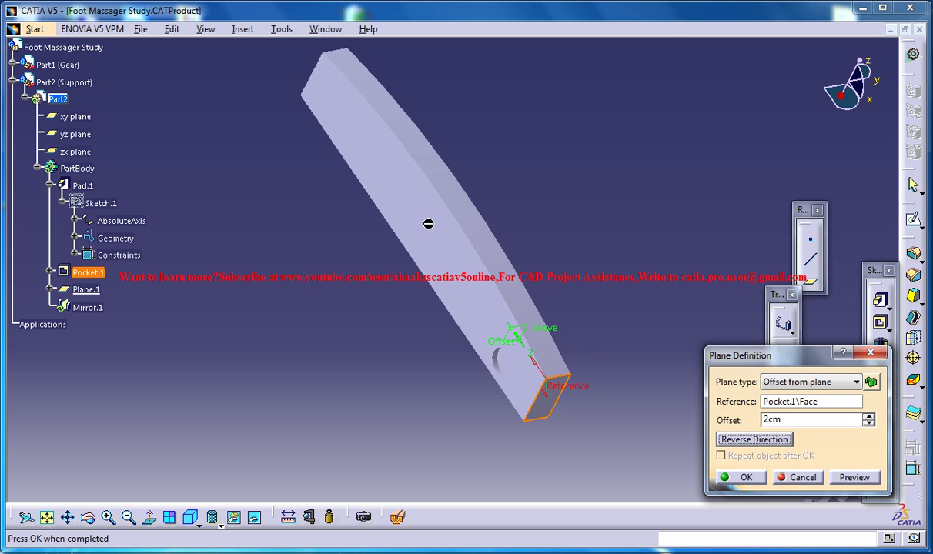
pyautogui.click(817, 421)
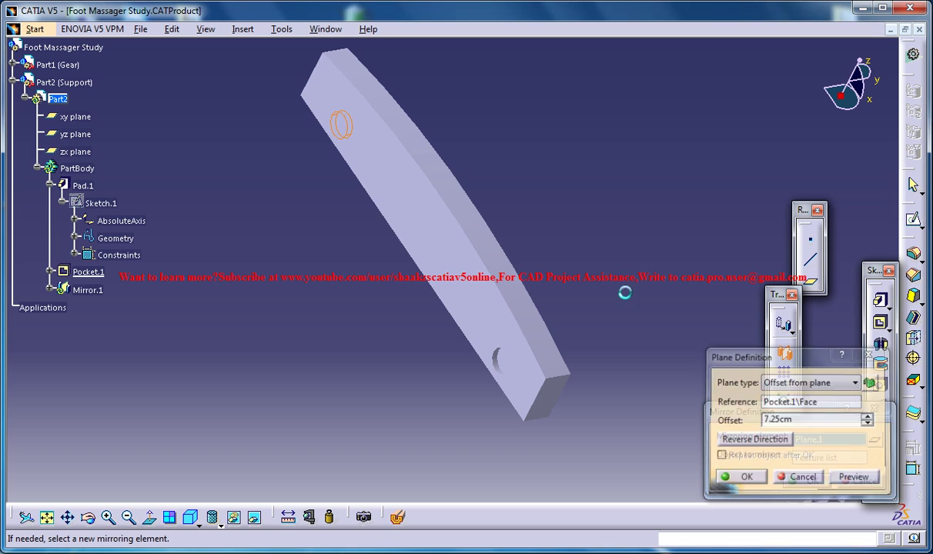
pyautogui.moveTo(560, 244); pyautogui.dragTo(692, 366, button='middle')
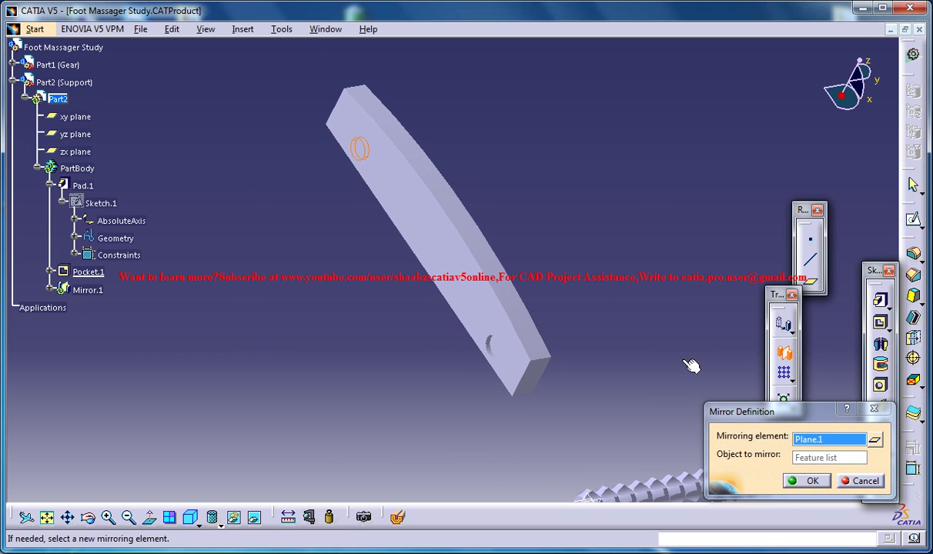
pyautogui.click(812, 489)
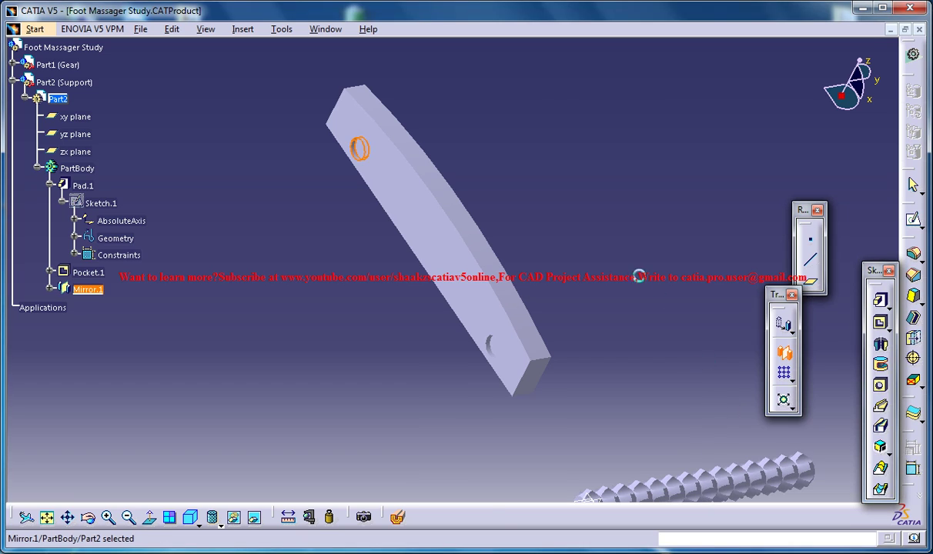
pyautogui.moveTo(560, 243); pyautogui.dragTo(607, 301, button='middle')
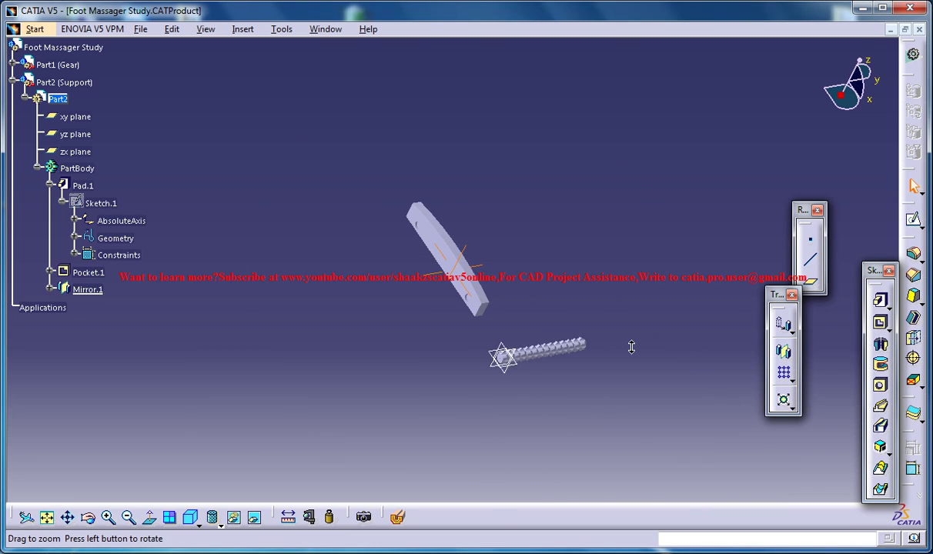
# - Inspect both holes on the curved support, then activate the Foot Massager Study product
pyautogui.moveTo(631, 348); pyautogui.dragTo(484, 210, button='middle')
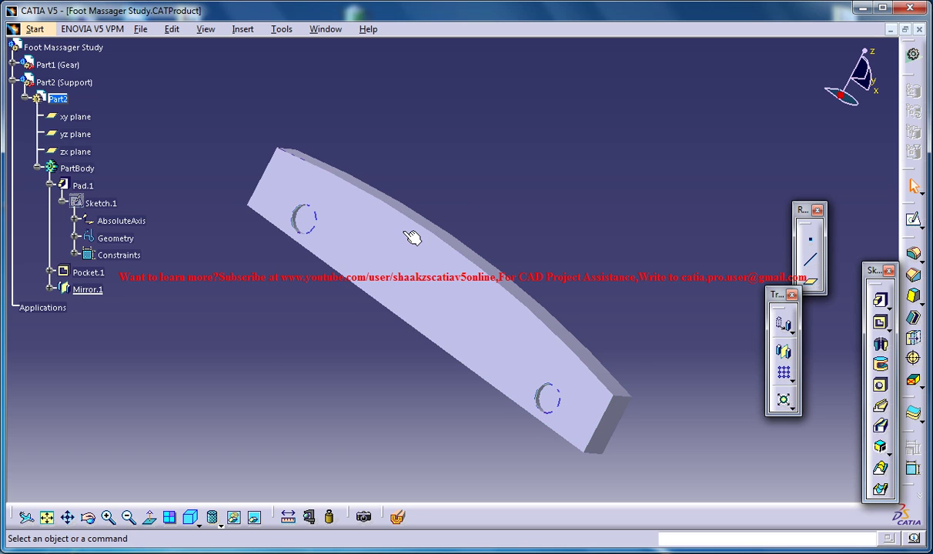
pyautogui.moveTo(413, 236); pyautogui.dragTo(384, 334, button='middle')
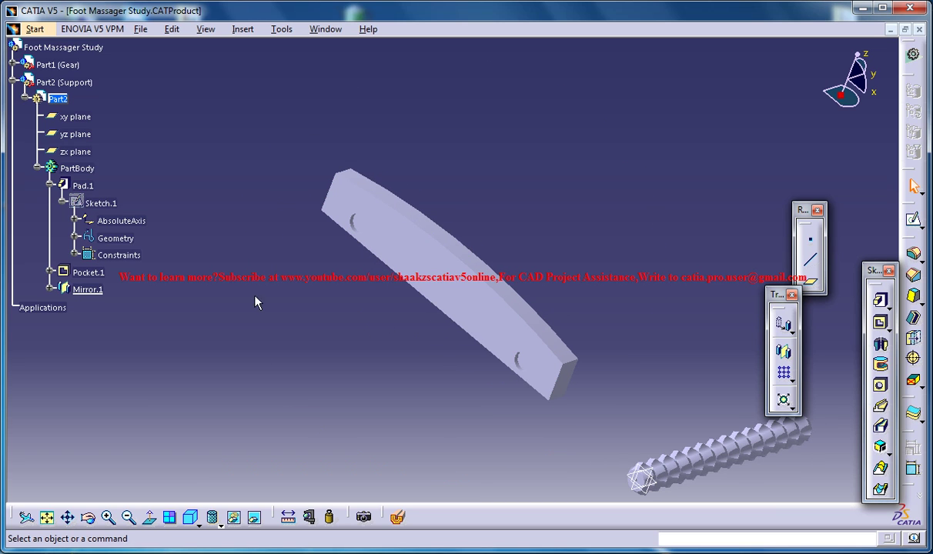
pyautogui.moveTo(469, 201); pyautogui.dragTo(530, 309, button='middle')
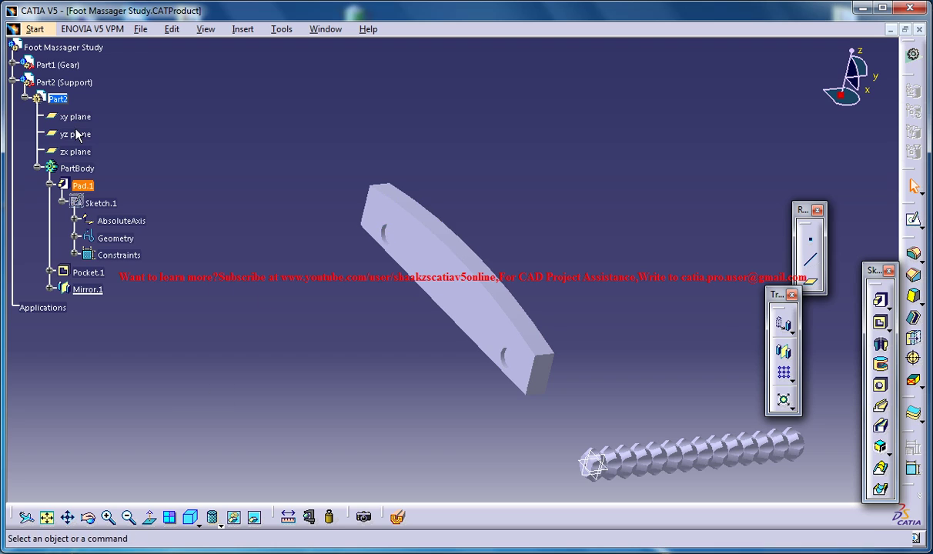
pyautogui.doubleClick(67, 50)
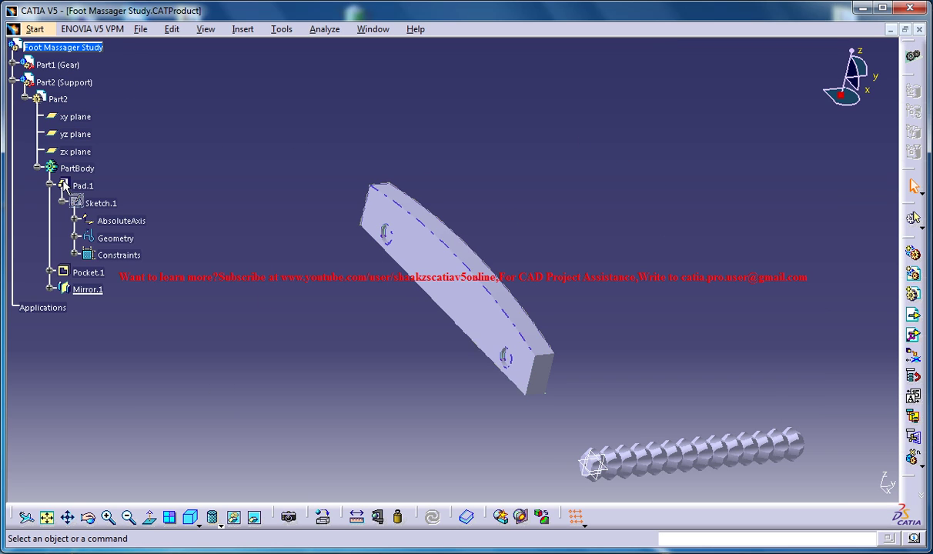
# - Copy Part2 (Support) and paste it twice under Foot Massager Study as Support.1 and Support.2
pyautogui.doubleClick(77, 83)
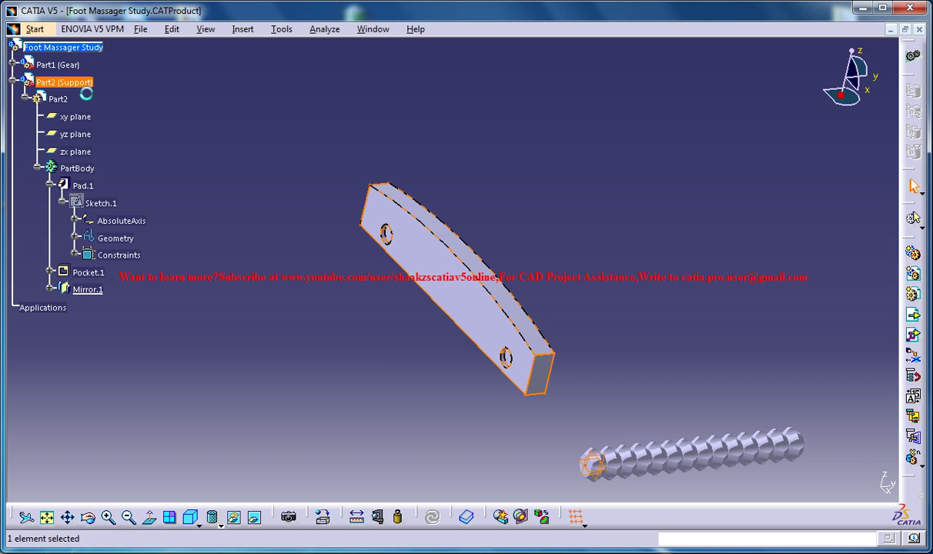
pyautogui.rightClick(73, 81)
pyautogui.click(132, 198)
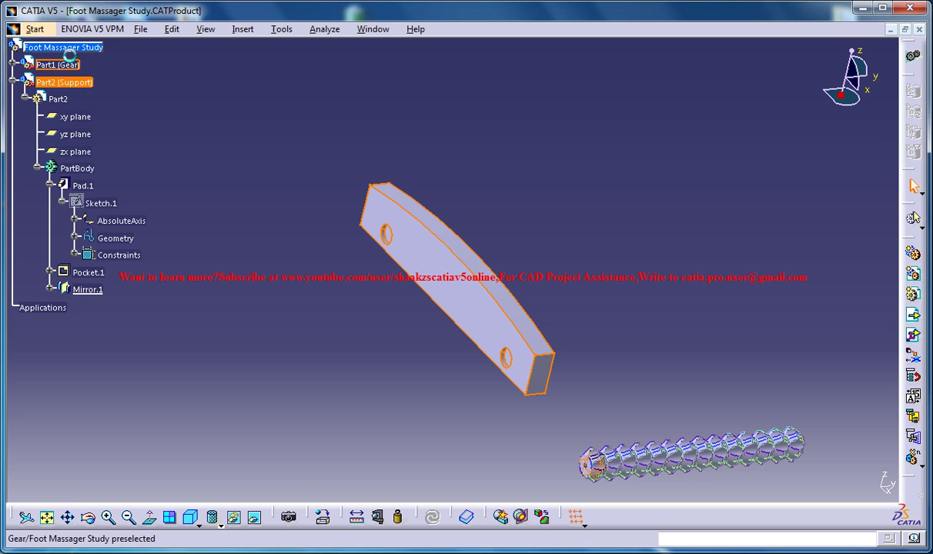
pyautogui.rightClick(23, 43)
pyautogui.click(96, 177)
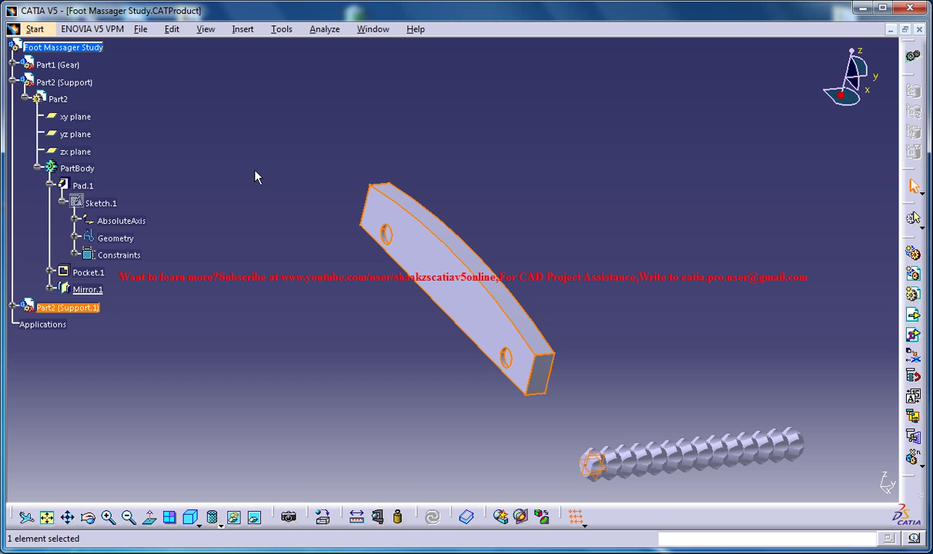
pyautogui.rightClick(77, 51)
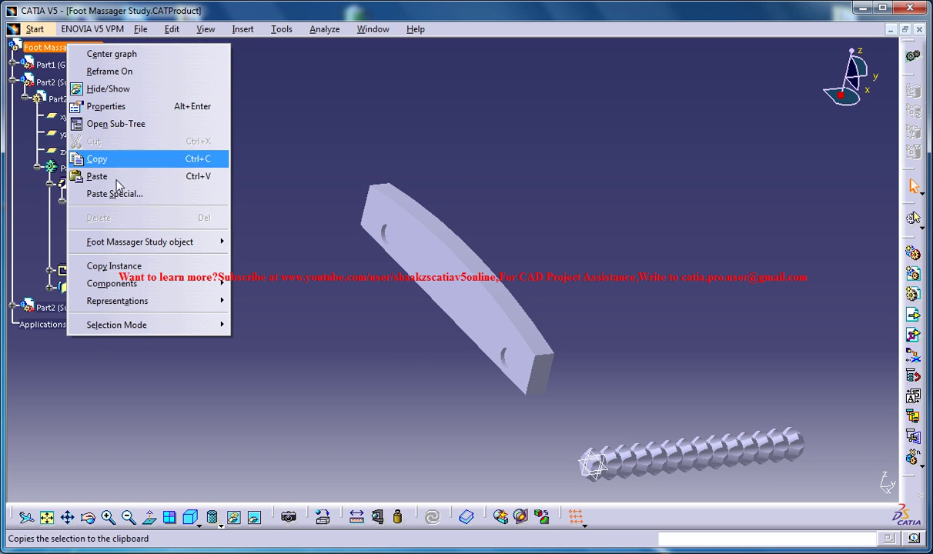
pyautogui.click(86, 167)
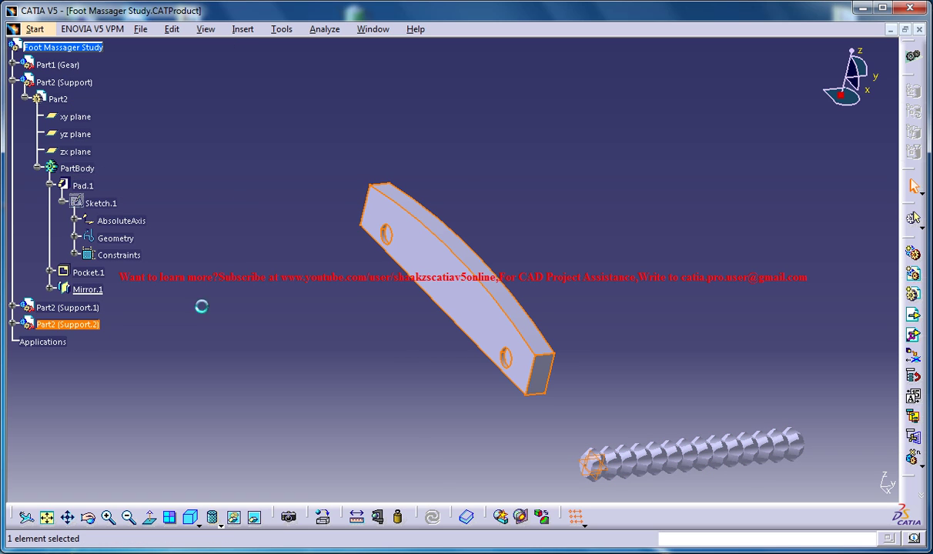
pyautogui.click(212, 269)
pyautogui.click(171, 28)
# - Drag Support.1 and Support.2 along Y out of the overlap so three supports stand in a row
pyautogui.moveTo(222, 201)
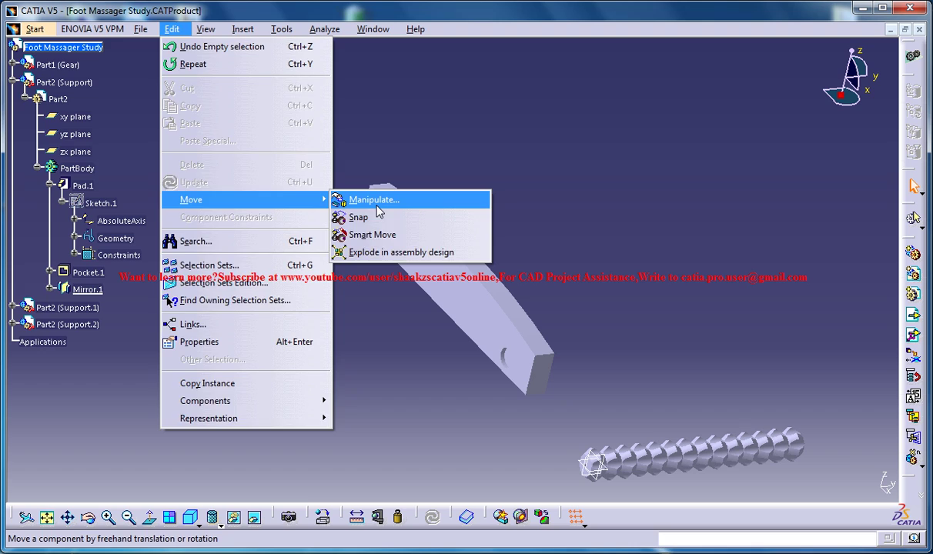
pyautogui.click(375, 202)
pyautogui.moveTo(544, 228); pyautogui.dragTo(565, 301)
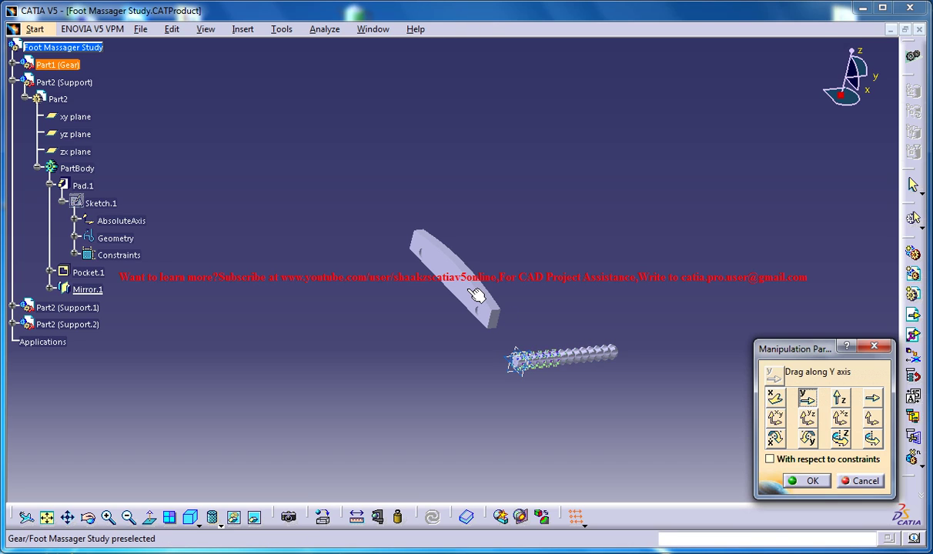
pyautogui.moveTo(439, 301); pyautogui.dragTo(360, 312)
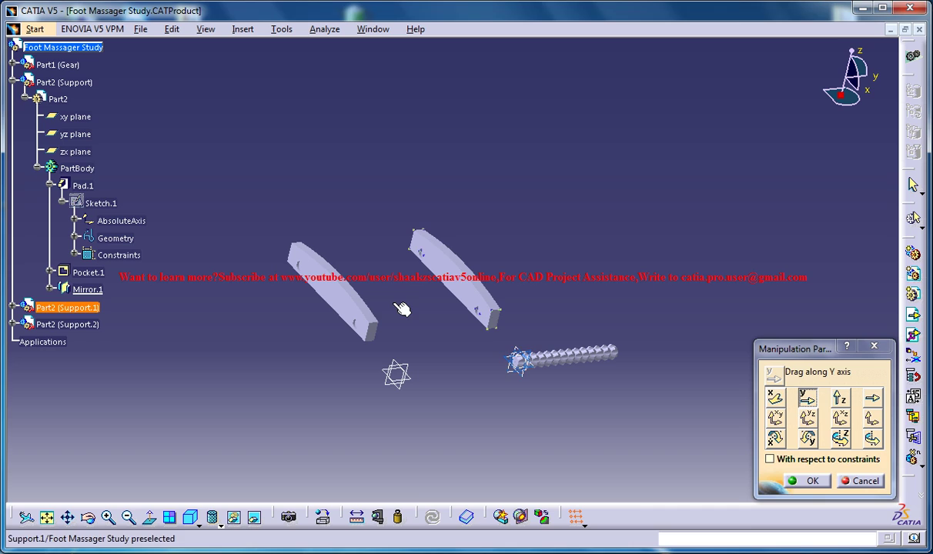
pyautogui.moveTo(339, 317); pyautogui.dragTo(222, 323)
pyautogui.click(808, 480)
pyautogui.moveTo(593, 271)
pyautogui.mouseDown(button='middle')
pyautogui.moveTo(564, 303)
pyautogui.moveTo(581, 273)
pyautogui.mouseUp(button='middle')
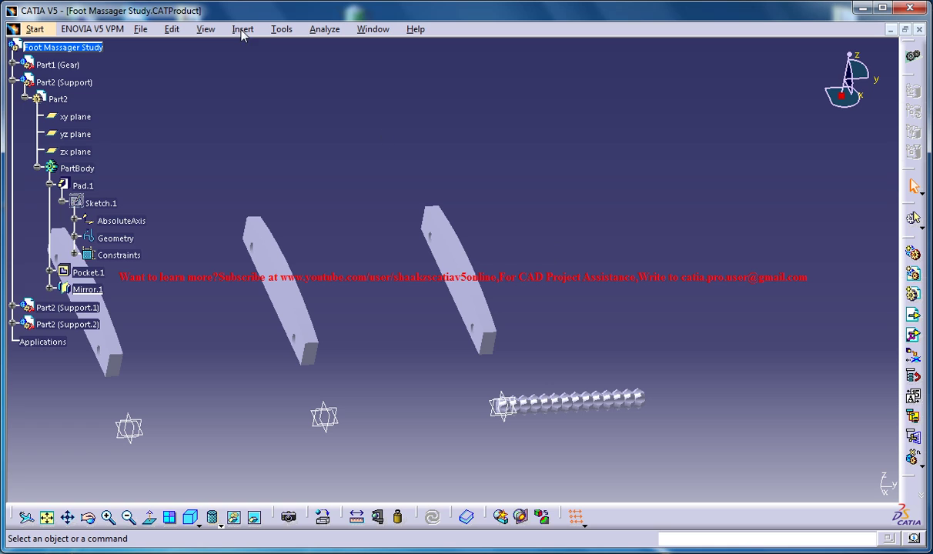
# - Fix the right-hand support in place
pyautogui.click(475, 277)
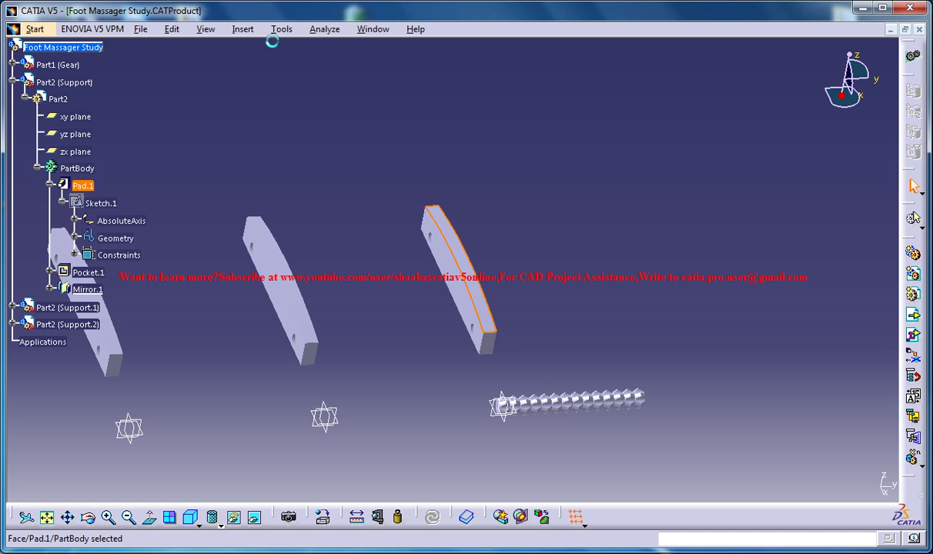
pyautogui.click(243, 28)
pyautogui.click(266, 158)
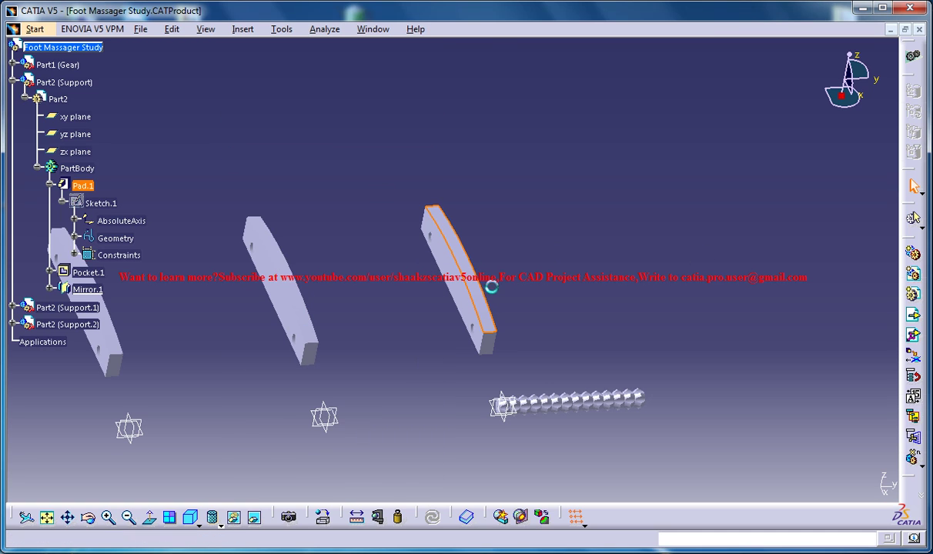
# - Add Offset.2 of 11 between the faces of Support and Support.2
pyautogui.click(245, 30)
pyautogui.click(260, 105)
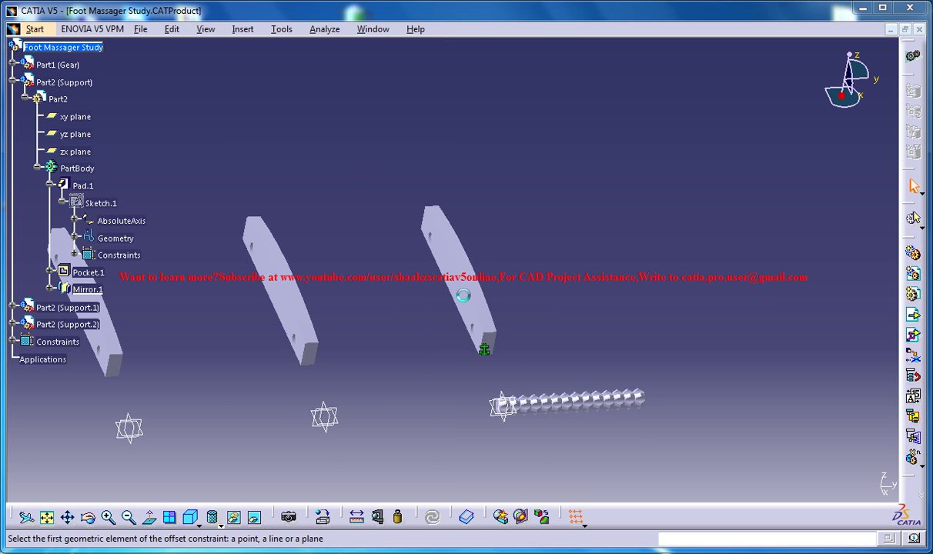
pyautogui.moveTo(531, 297); pyautogui.dragTo(308, 257, button='middle')
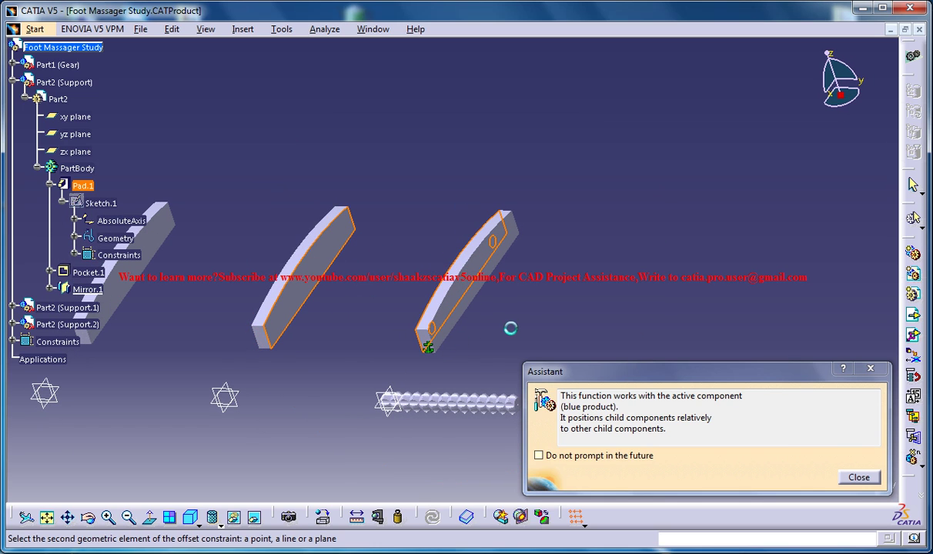
pyautogui.click(483, 311)
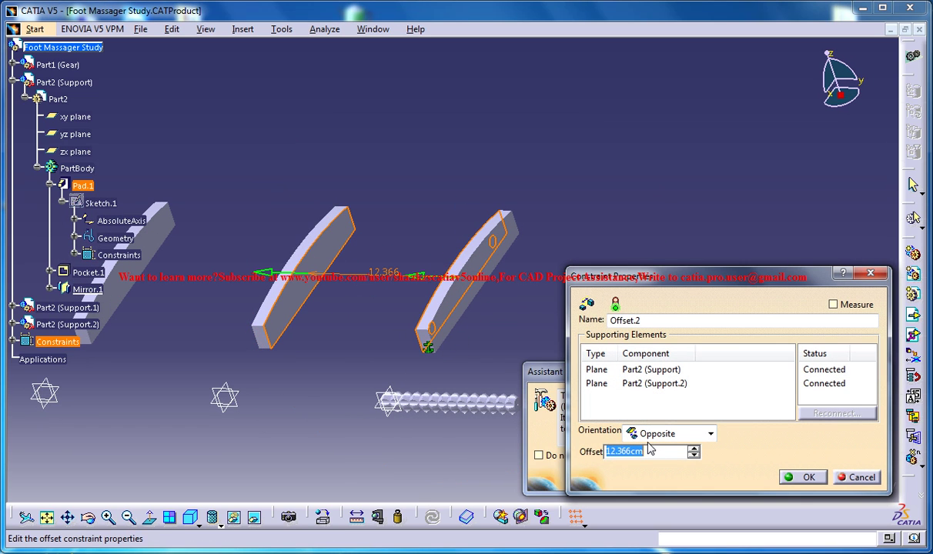
pyautogui.click(802, 478)
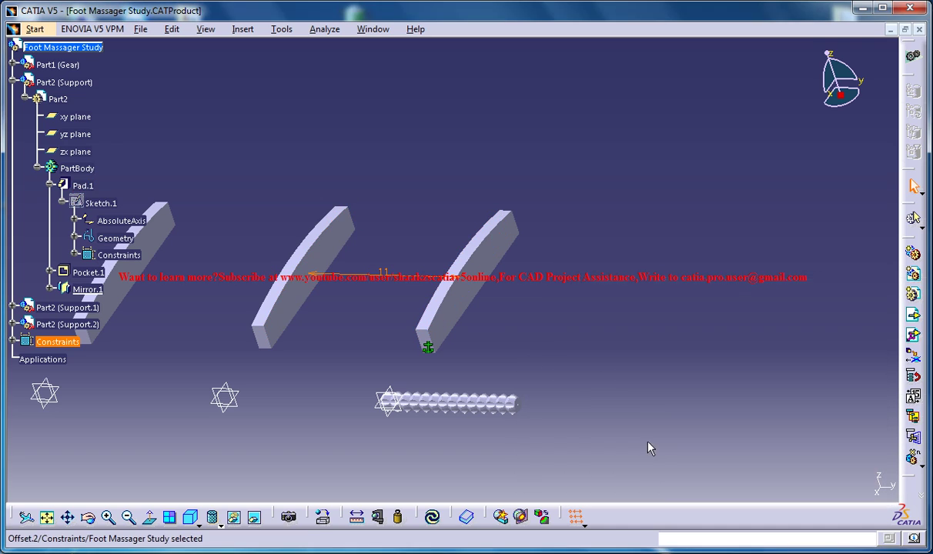
pyautogui.moveTo(426, 346); pyautogui.dragTo(416, 331, button='middle')
# - Add an offset constraint between the middle and left support faces
pyautogui.click(242, 29)
pyautogui.click(262, 106)
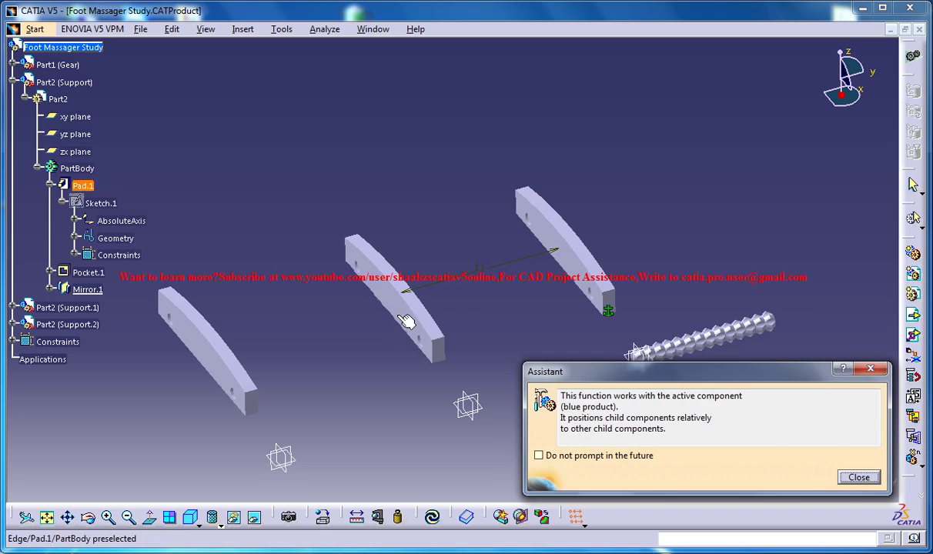
pyautogui.click(308, 337)
pyautogui.moveTo(304, 333); pyautogui.dragTo(248, 315, button='middle')
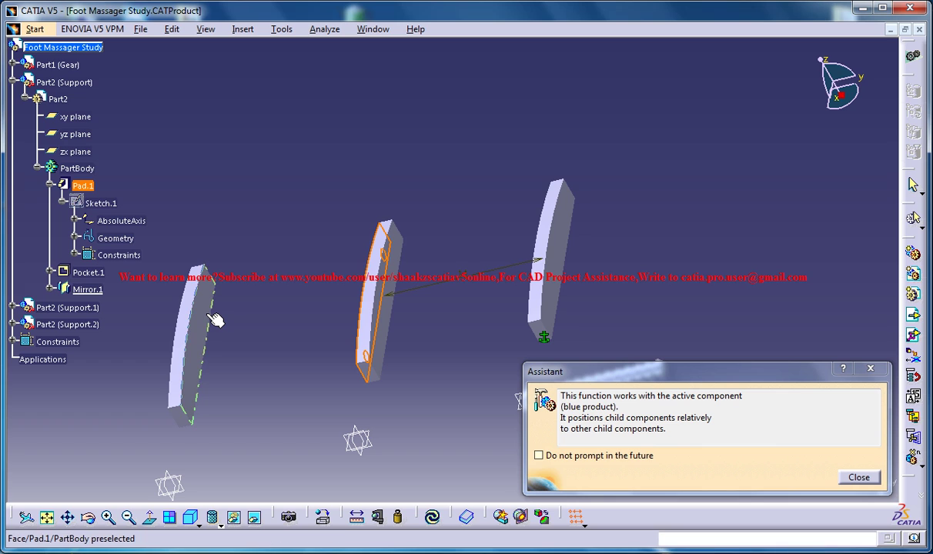
pyautogui.moveTo(377, 360); pyautogui.dragTo(268, 137, button='middle')
pyautogui.click(172, 29)
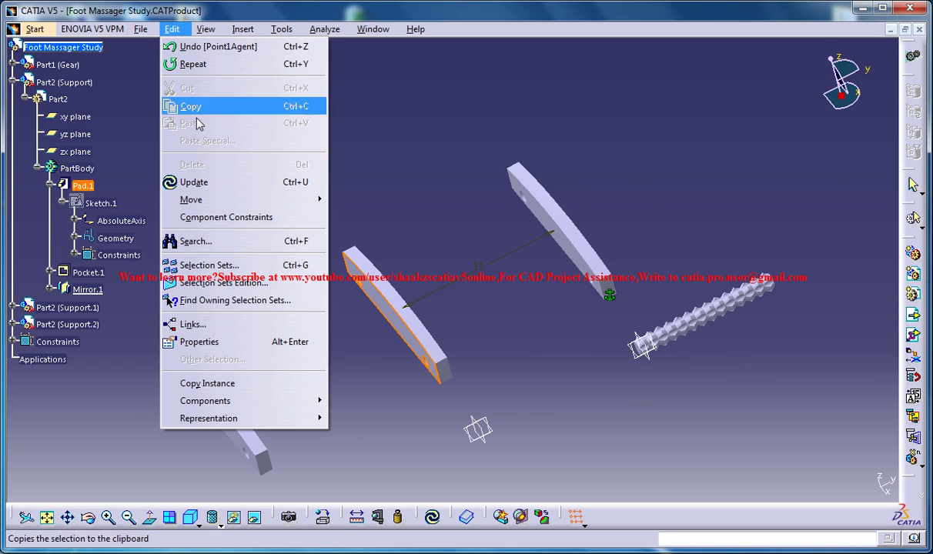
pyautogui.click(194, 181)
pyautogui.moveTo(368, 233); pyautogui.dragTo(381, 215, button='middle')
pyautogui.click(225, 370)
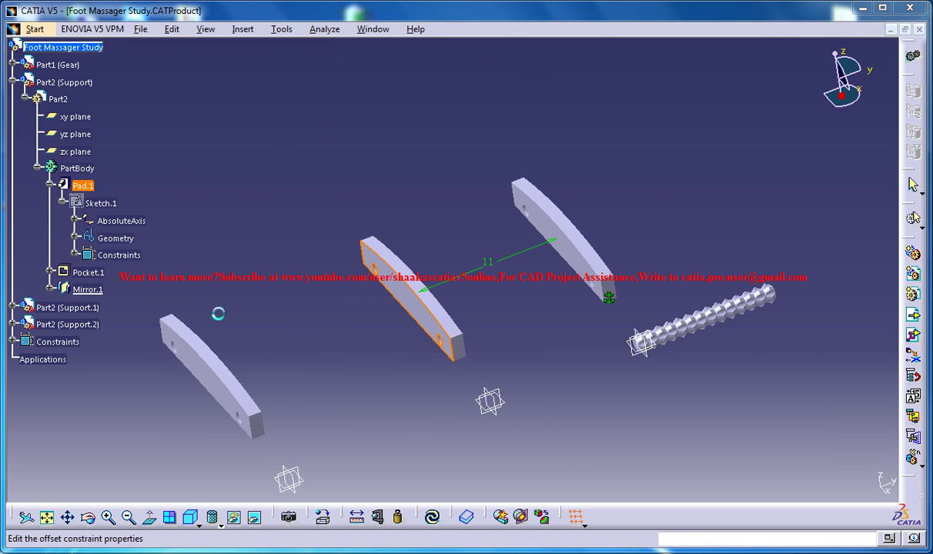
pyautogui.click(803, 477)
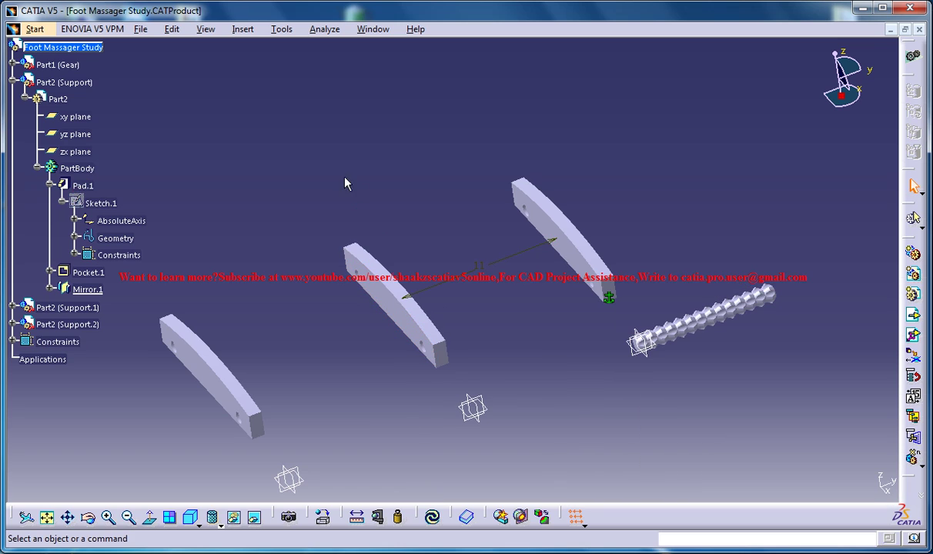
# - Update the assembly so the middle support moves 11 from the anchored support
pyautogui.click(171, 28)
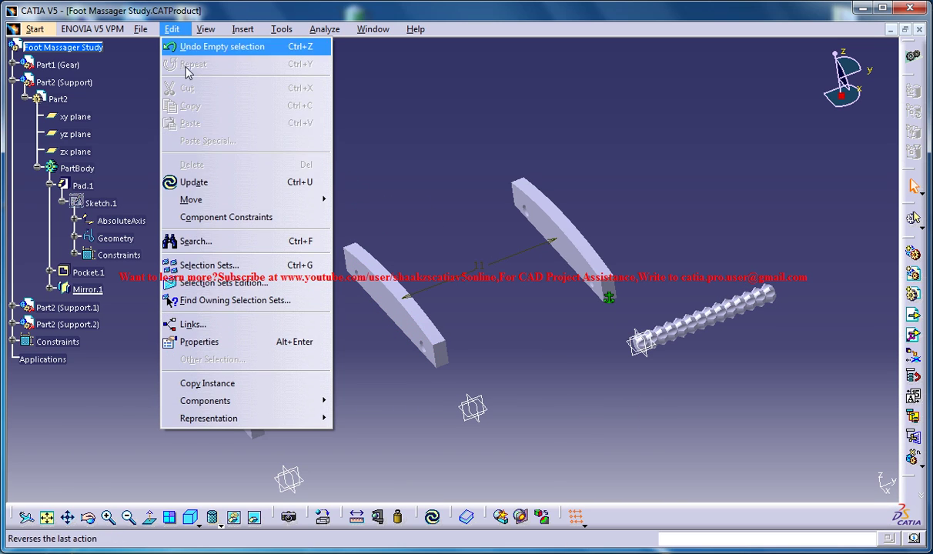
pyautogui.click(207, 183)
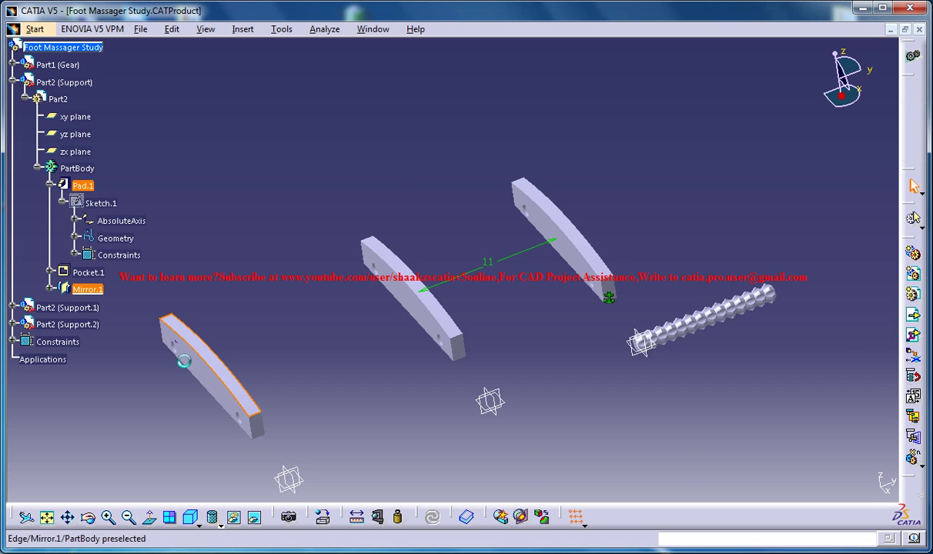
pyautogui.moveTo(281, 348); pyautogui.dragTo(221, 339, button='middle')
pyautogui.moveTo(383, 319); pyautogui.dragTo(514, 205, button='middle')
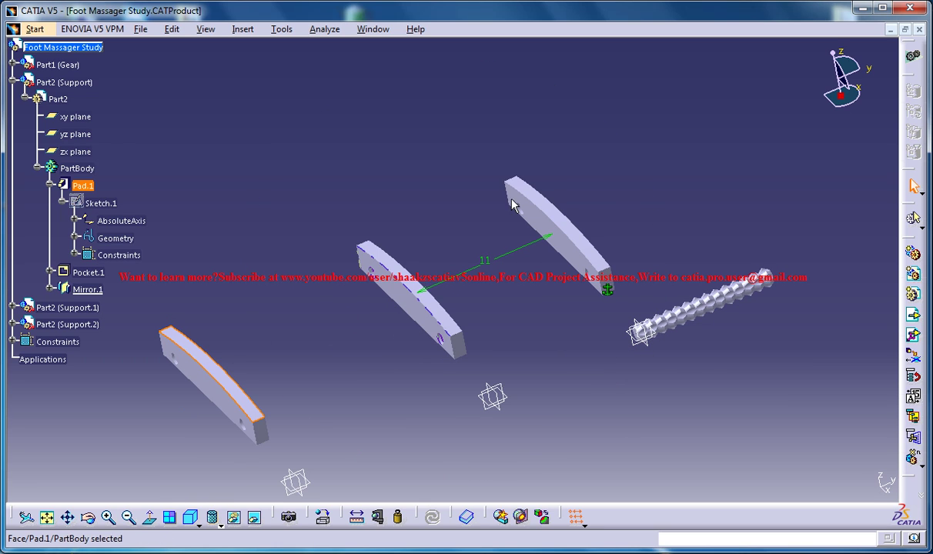
pyautogui.click(184, 28)
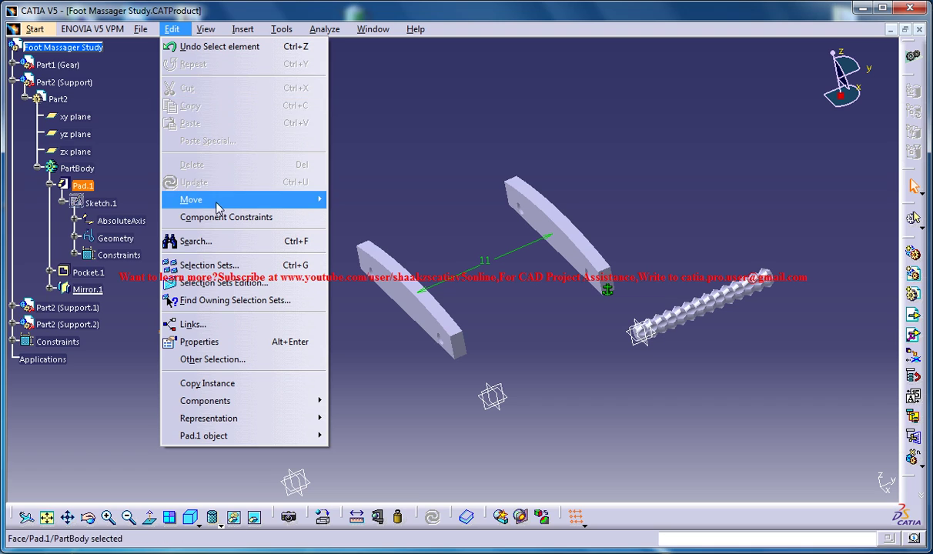
pyautogui.moveTo(218, 202)
pyautogui.click(354, 198)
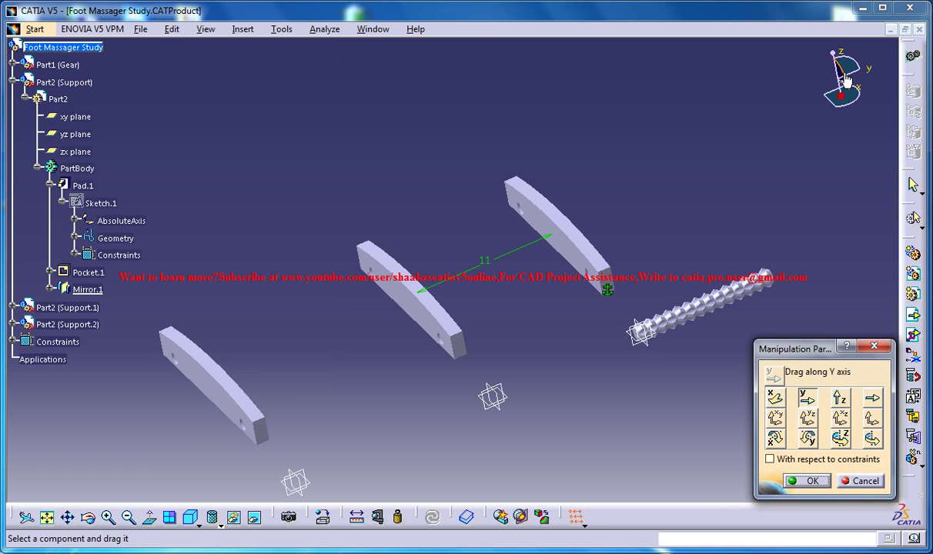
pyautogui.moveTo(306, 327); pyautogui.dragTo(366, 304, button='middle')
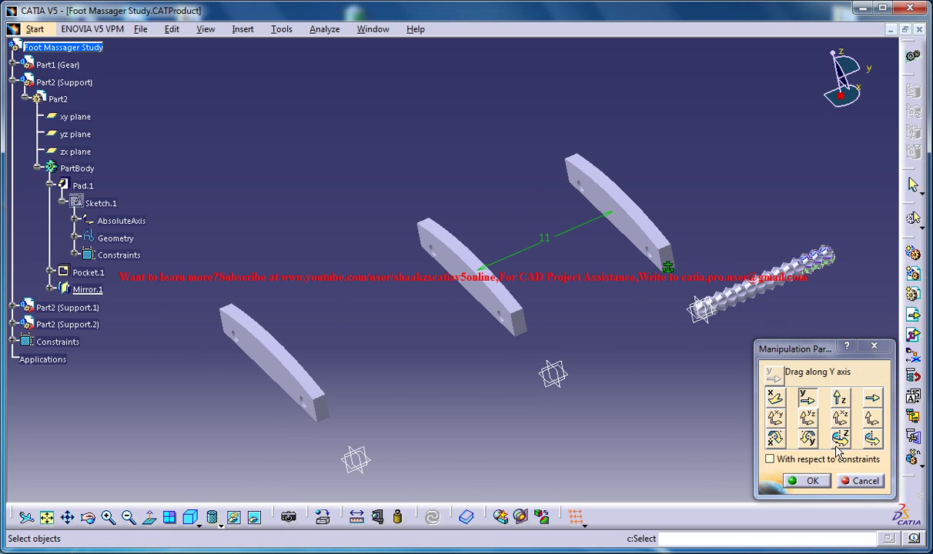
pyautogui.click(865, 482)
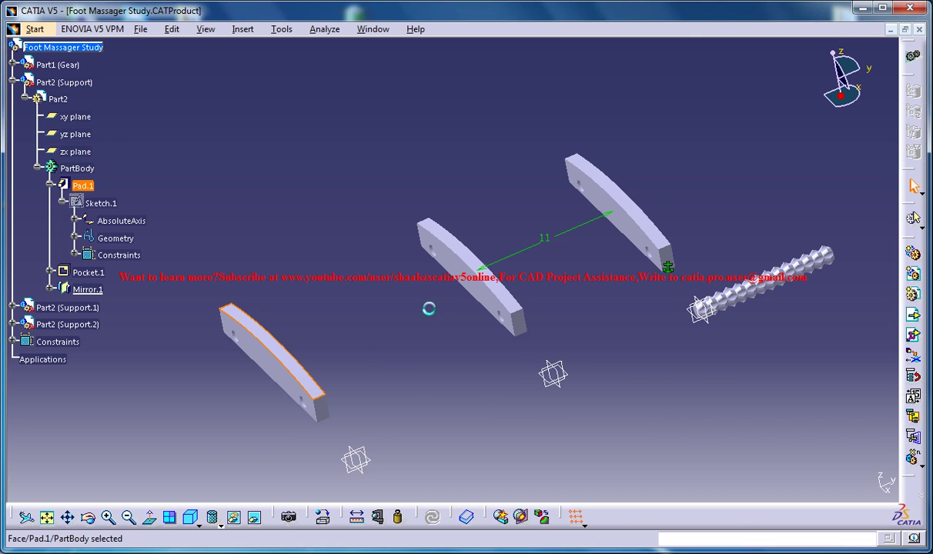
pyautogui.moveTo(428, 308); pyautogui.dragTo(476, 267, button='middle')
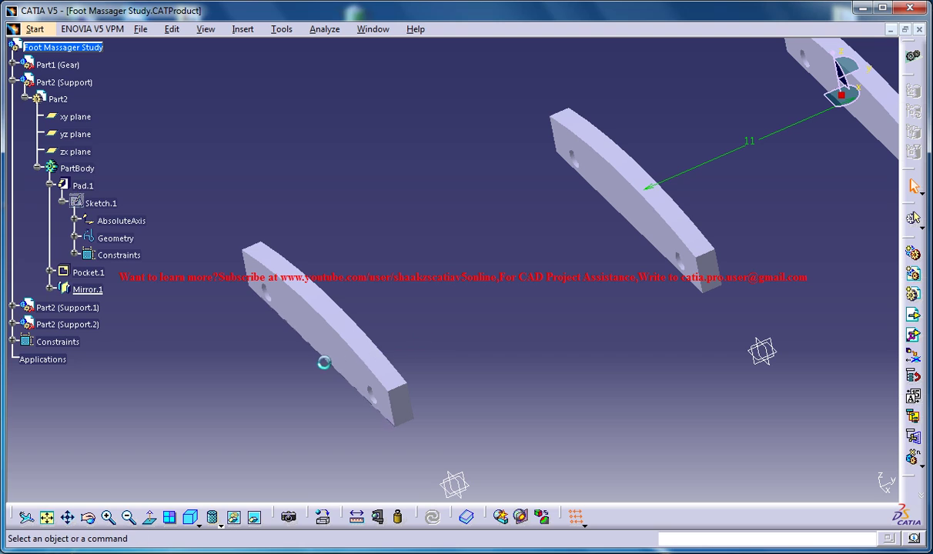
# - Create Plane.2 offset 7.25 cm from the support's Mirror.1 end face, with reversed direction
pyautogui.click(381, 299)
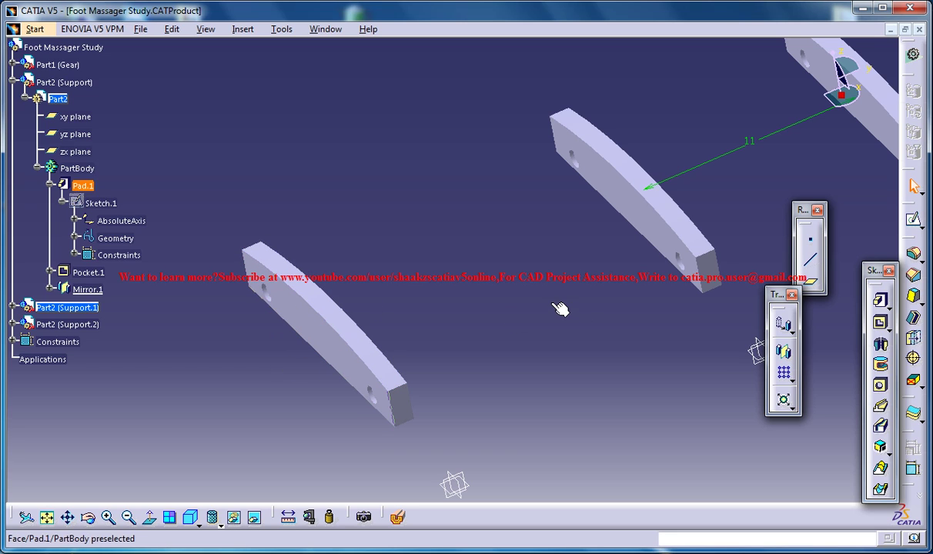
pyautogui.click(327, 346)
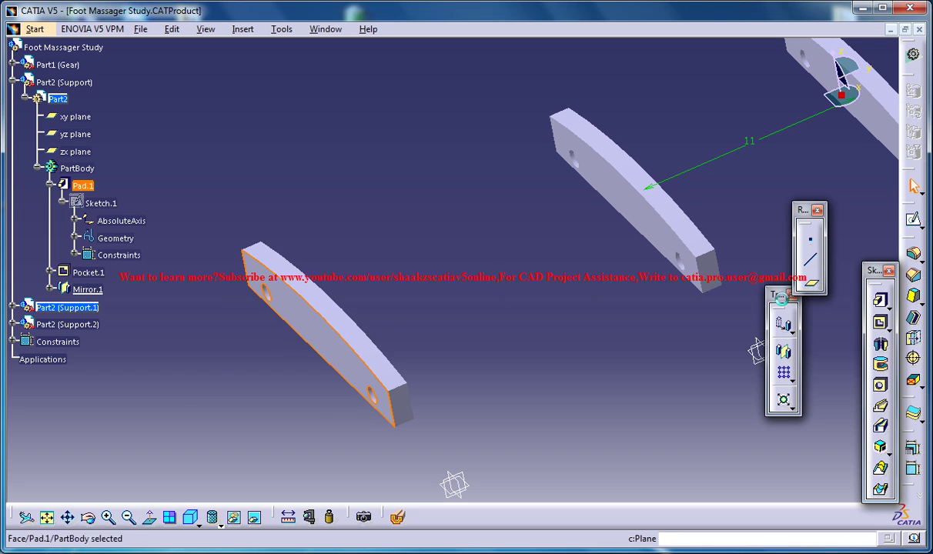
pyautogui.click(810, 281)
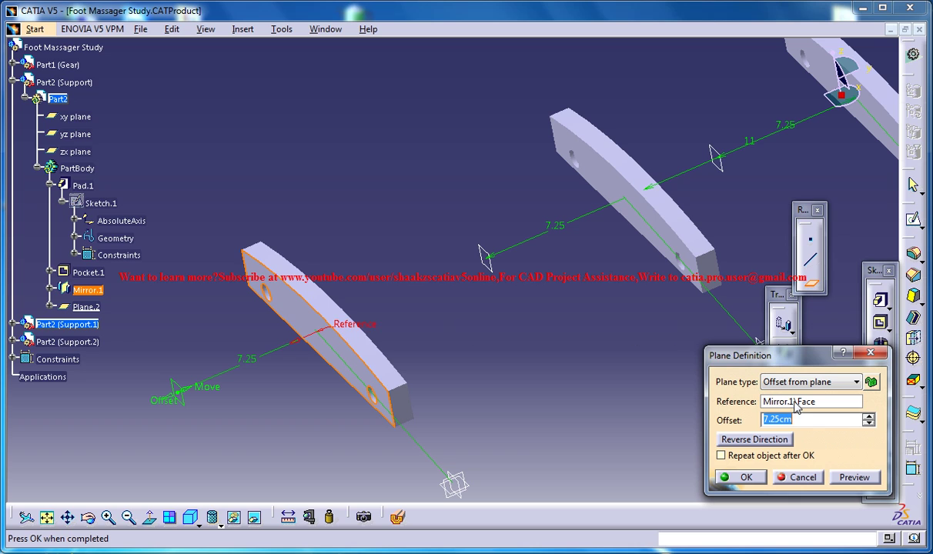
pyautogui.click(772, 445)
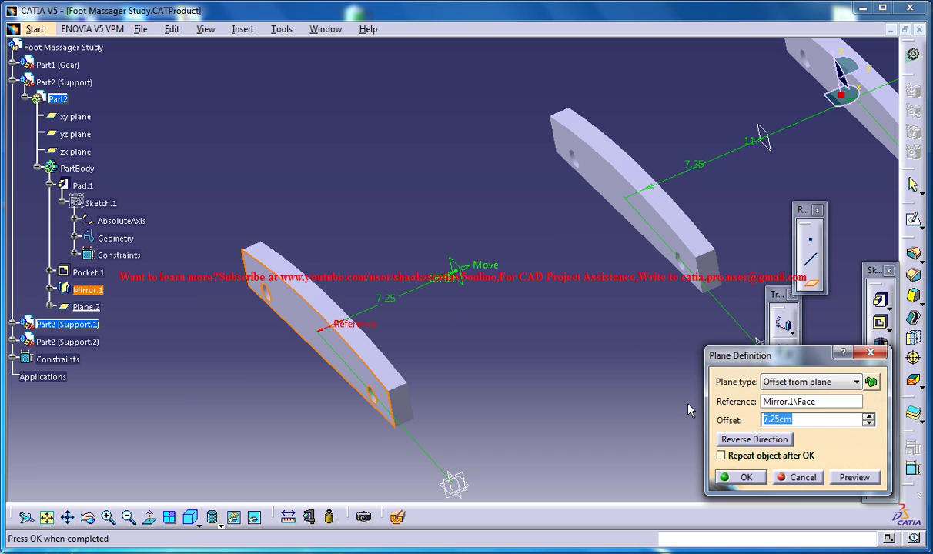
pyautogui.write('-')
pyautogui.press('Return')
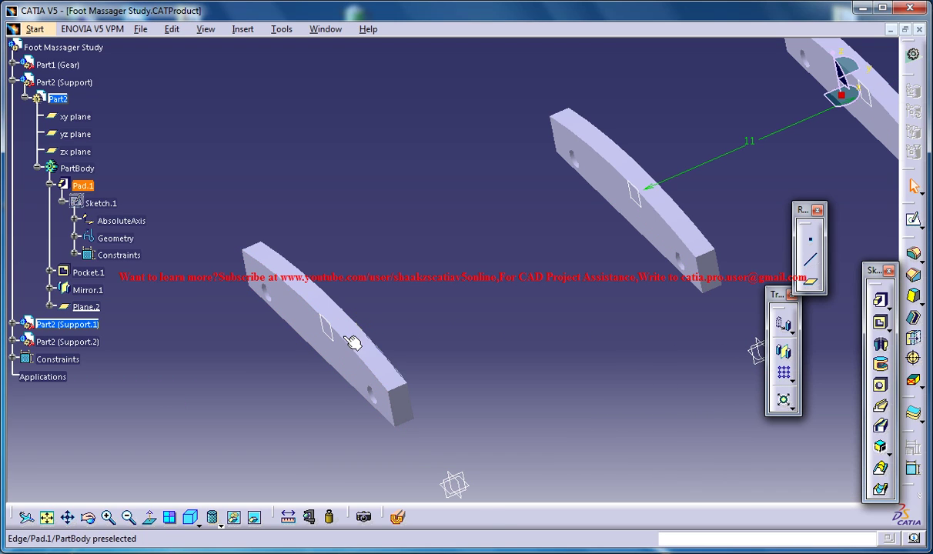
pyautogui.click(330, 327)
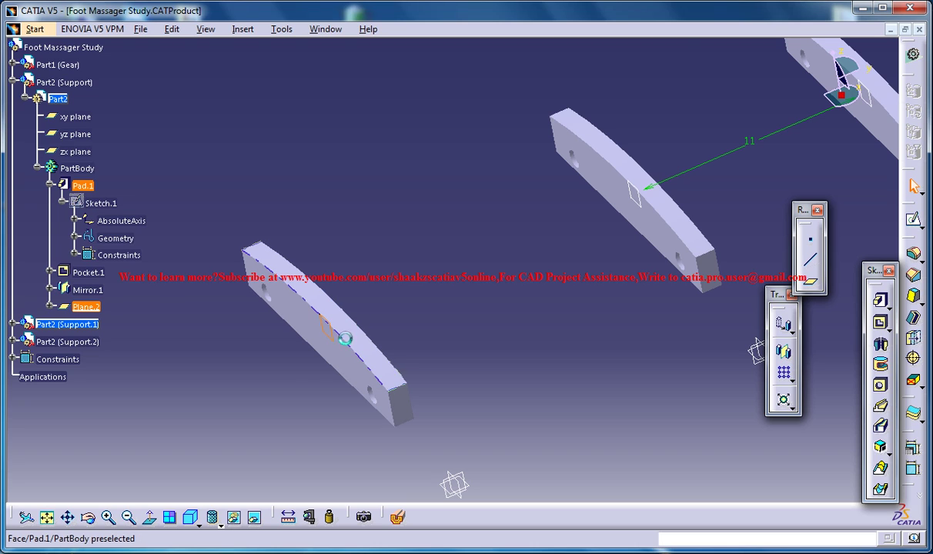
pyautogui.moveTo(315, 365); pyautogui.dragTo(335, 346, button='middle')
pyautogui.moveTo(462, 269); pyautogui.dragTo(450, 289, button='middle')
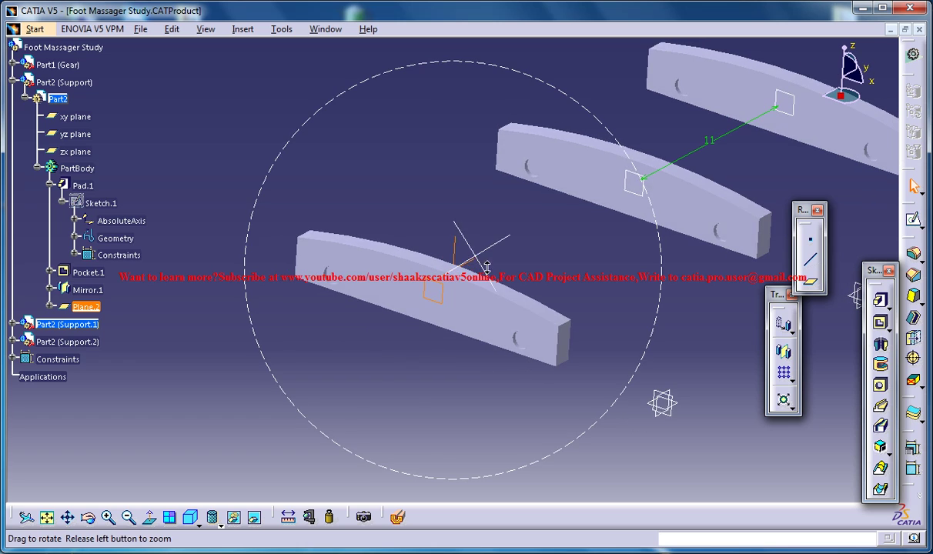
# - Open Sketch.3 on Plane.2 and draw a vertical line across the support
pyautogui.click(913, 219)
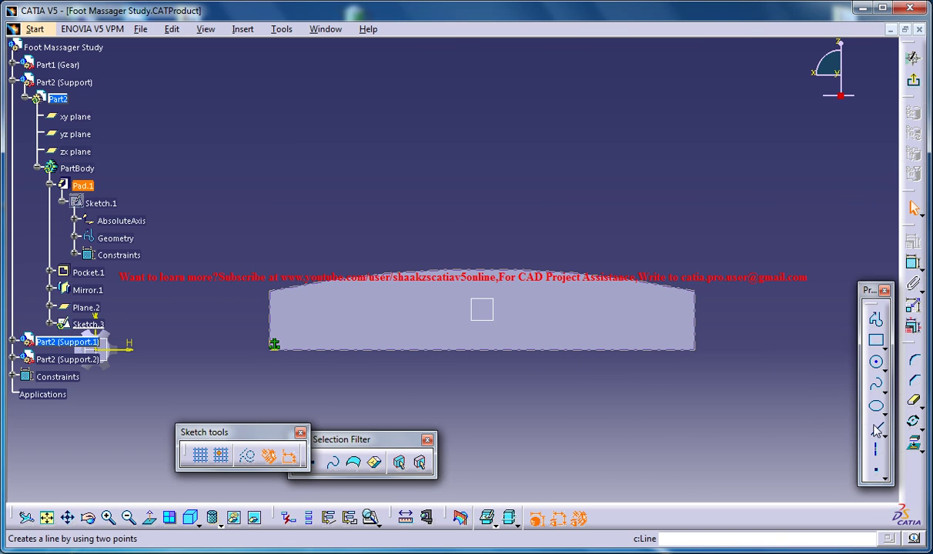
pyautogui.click(875, 428)
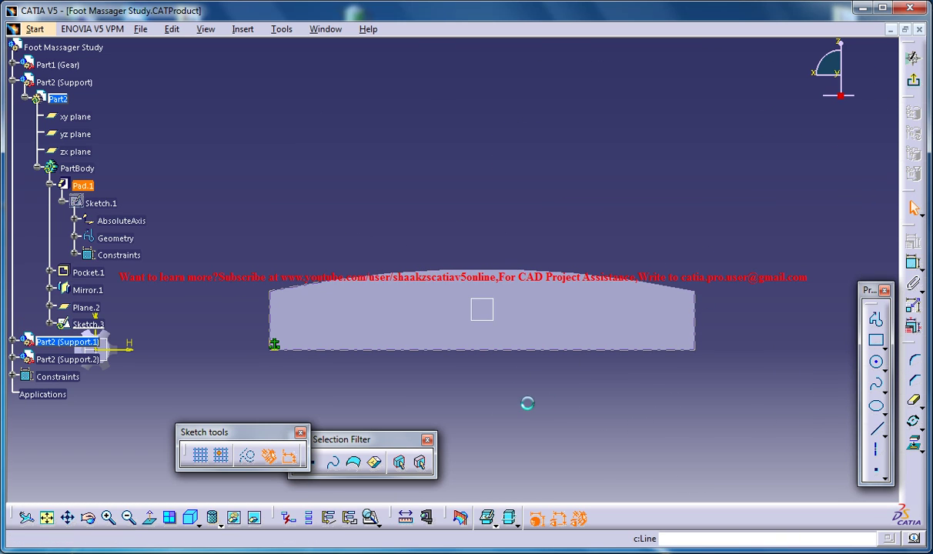
pyautogui.click(482, 230)
pyautogui.click(481, 391)
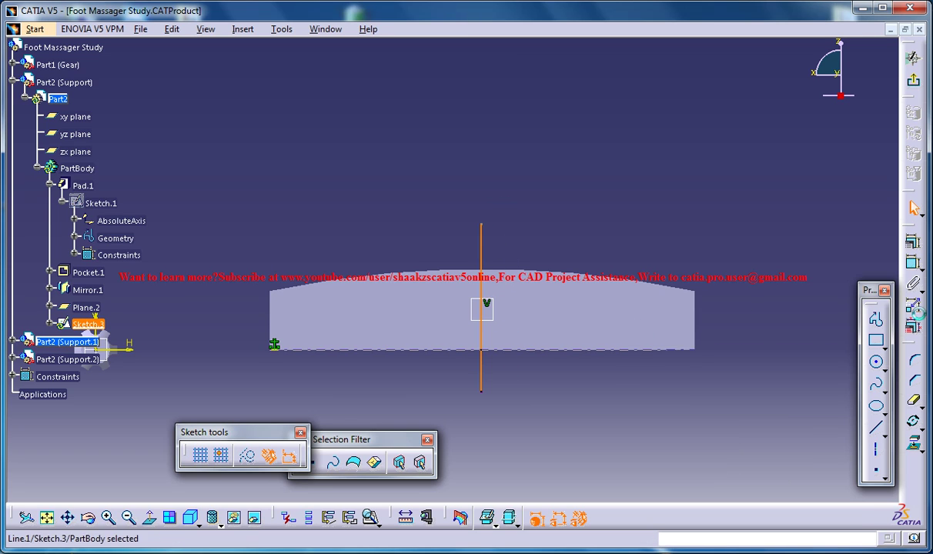
# - Dimension the line 14.5/2 (7.25) from the support's right edge and exit the sketch
pyautogui.click(913, 262)
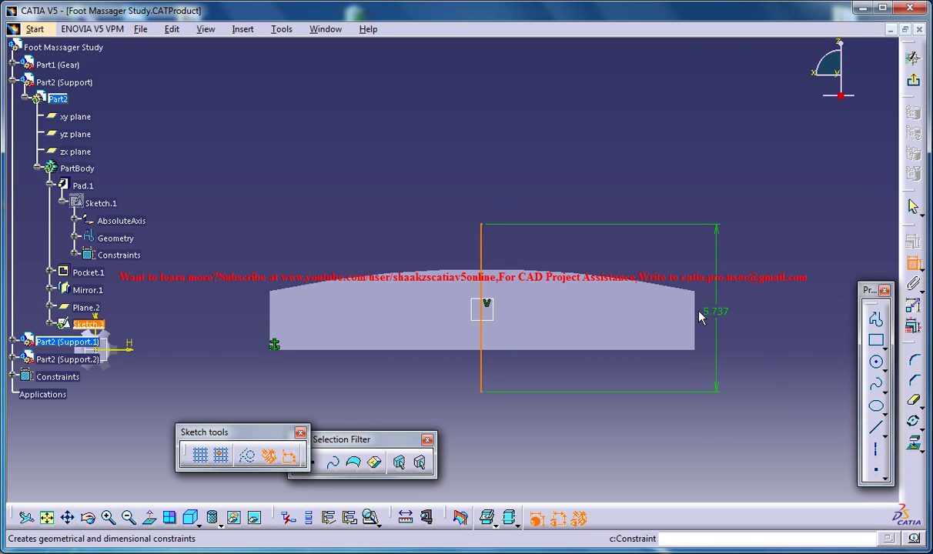
pyautogui.click(696, 308)
pyautogui.click(680, 249)
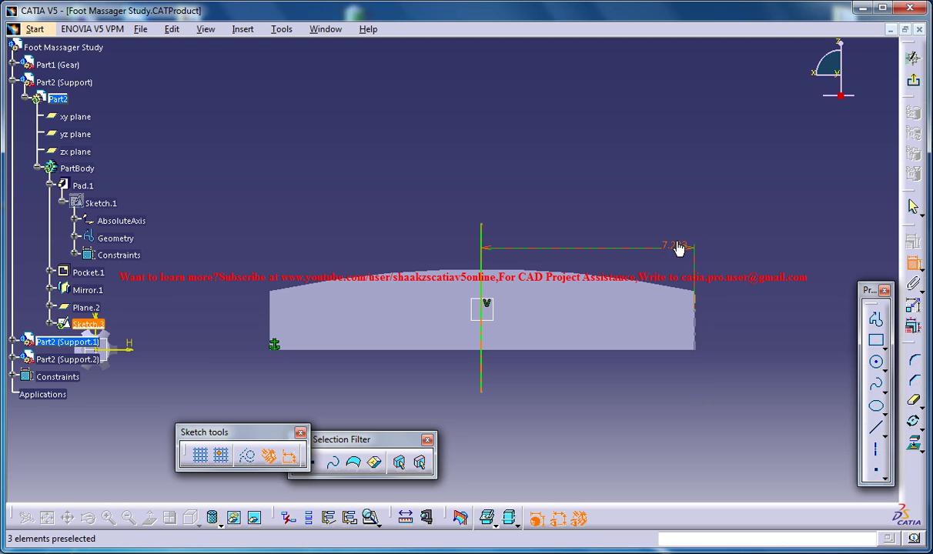
pyautogui.doubleClick(684, 250)
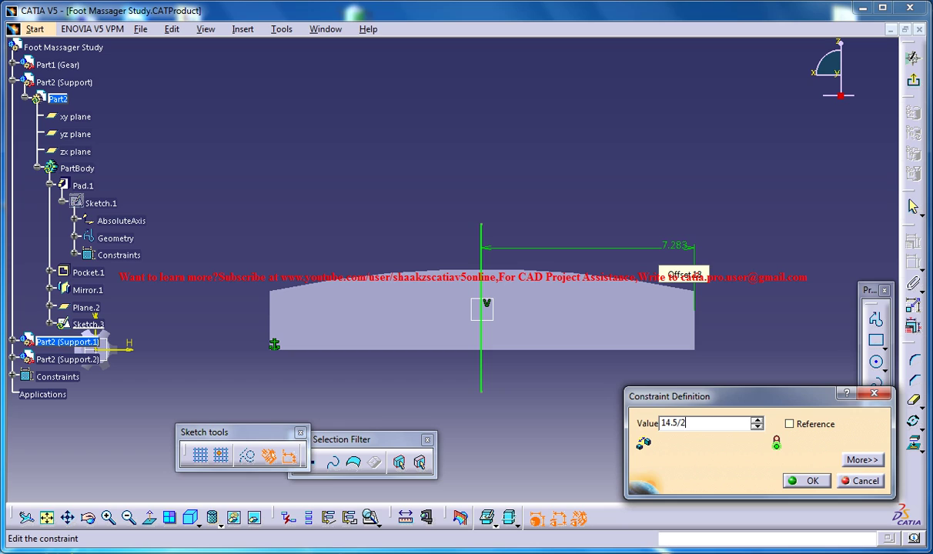
pyautogui.press('Return')
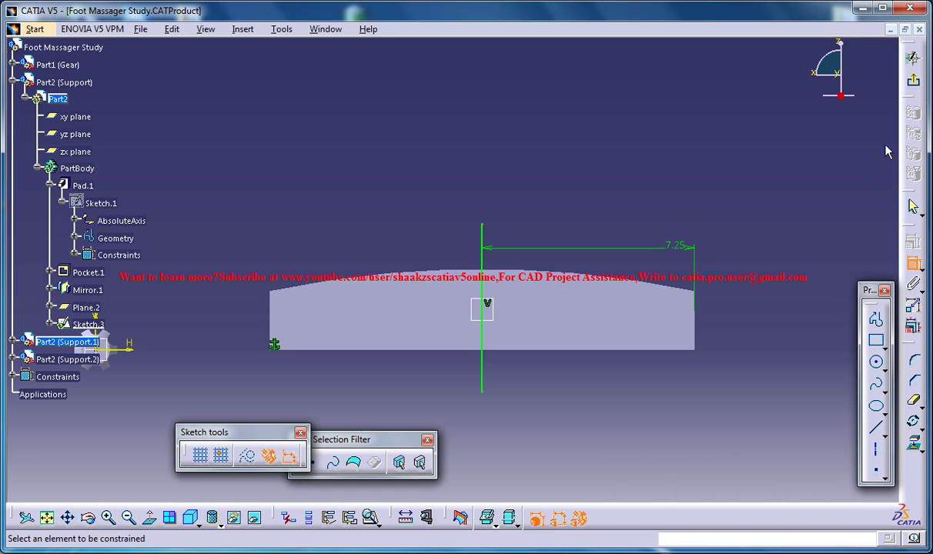
pyautogui.click(913, 58)
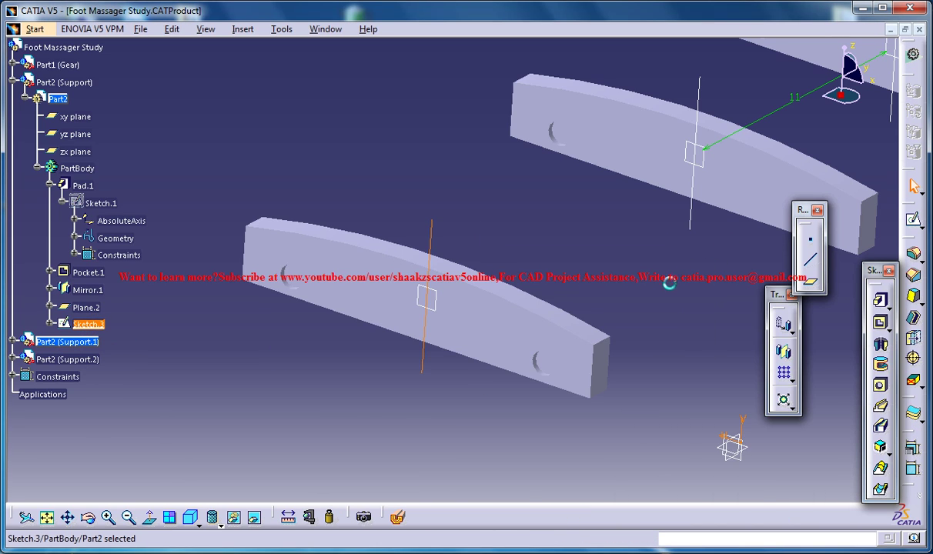
# - Rotate Support.1 about Sketch.3's vertical line with Drag around any axis manipulation
pyautogui.click(601, 269)
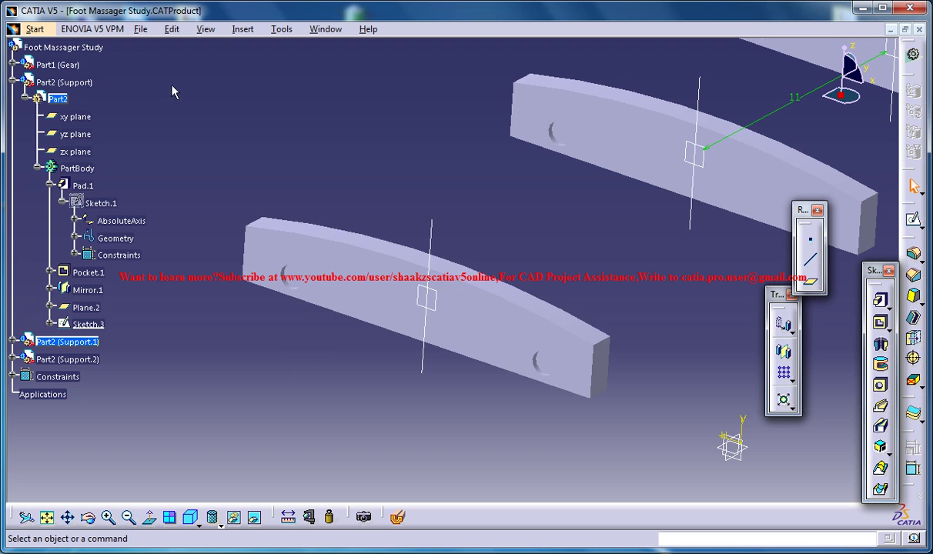
pyautogui.click(185, 30)
pyautogui.click(427, 157)
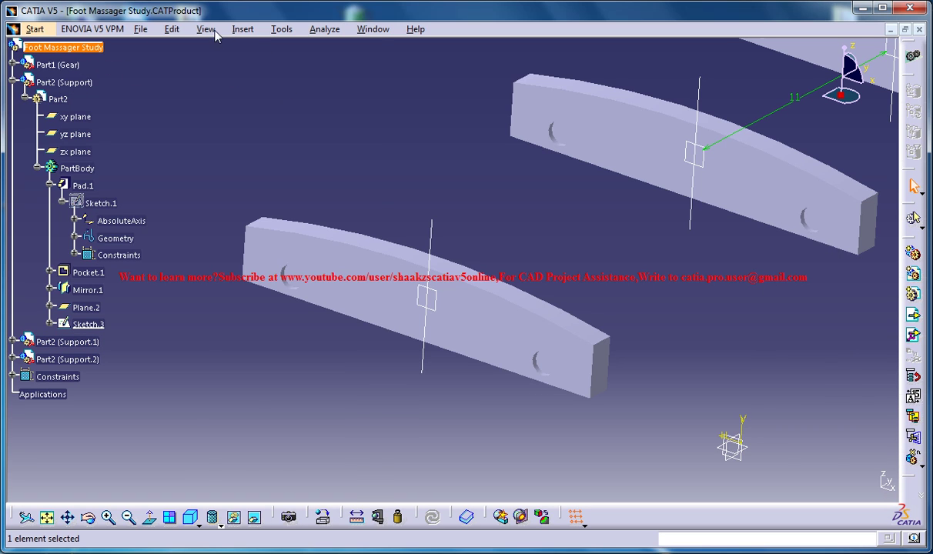
pyautogui.click(172, 29)
pyautogui.moveTo(235, 198)
pyautogui.click(476, 201)
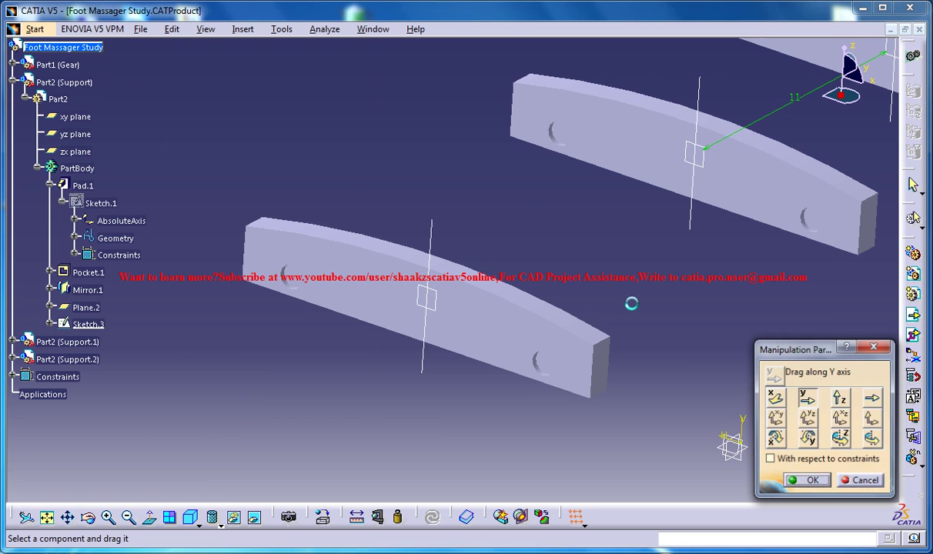
pyautogui.click(871, 439)
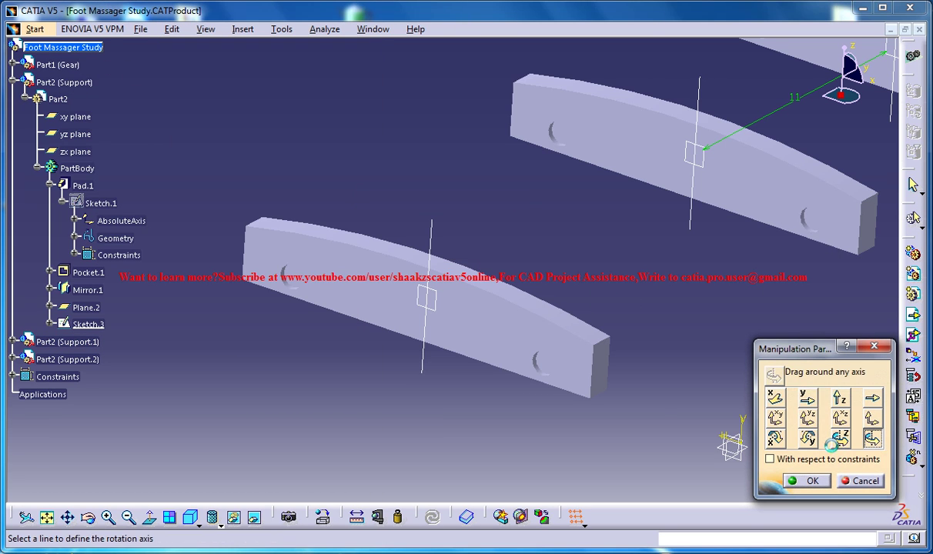
pyautogui.click(426, 370)
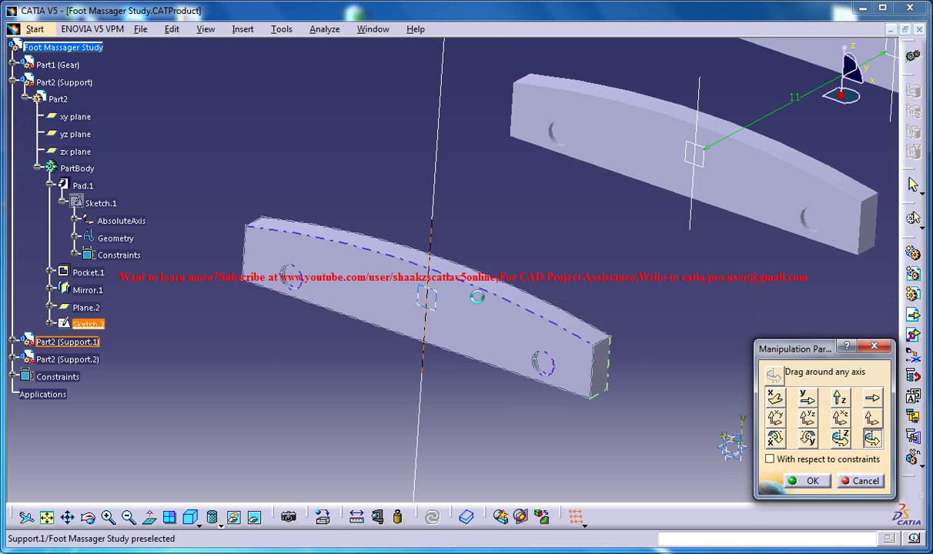
pyautogui.moveTo(477, 296)
pyautogui.mouseDown()
pyautogui.moveTo(462, 286)
pyautogui.moveTo(488, 339)
pyautogui.moveTo(487, 322)
pyautogui.mouseUp()
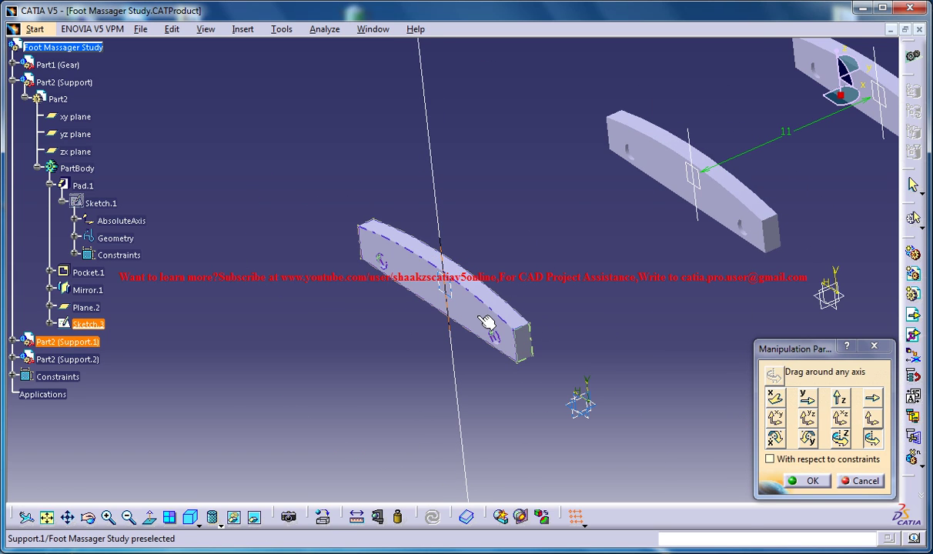
pyautogui.moveTo(536, 262); pyautogui.dragTo(417, 229)
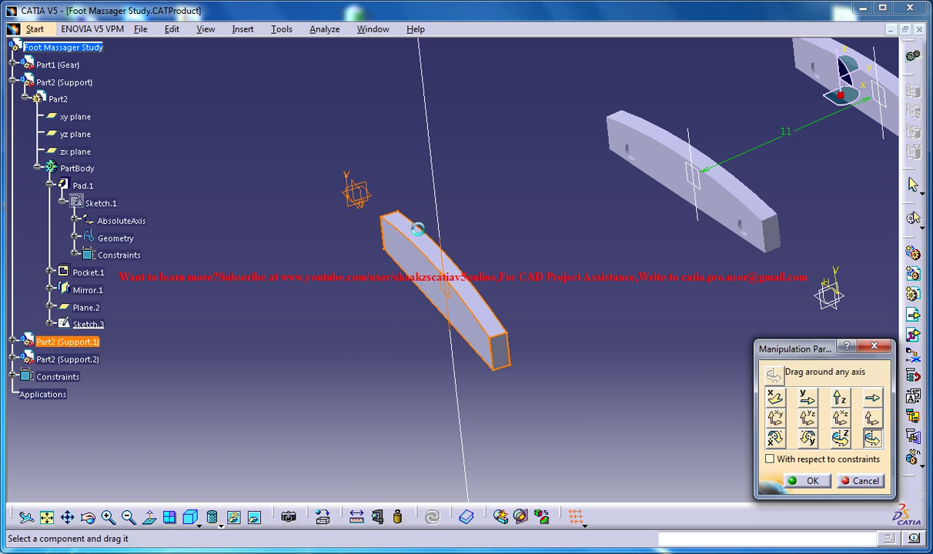
pyautogui.click(804, 480)
# - Add Offset.3 of 11 between the planes of Support.2 and Support.1
pyautogui.click(204, 30)
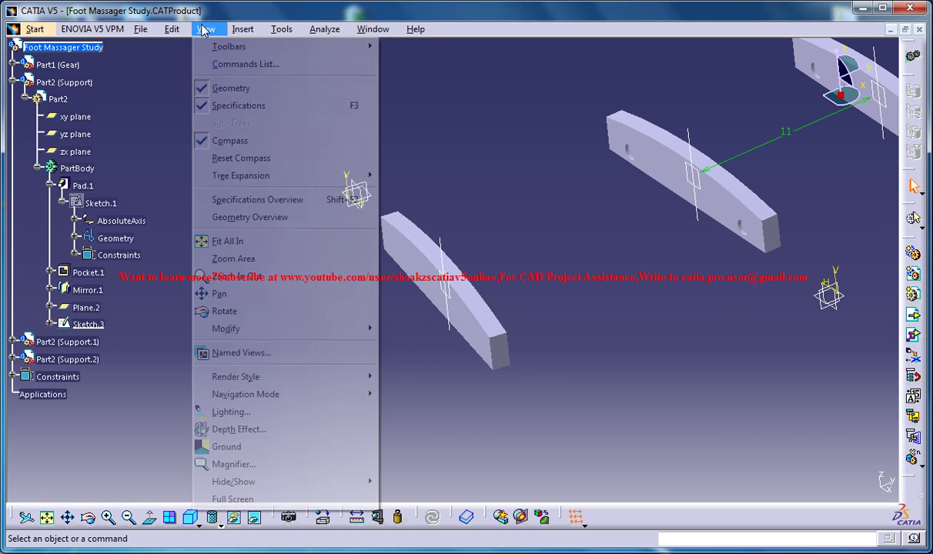
pyautogui.click(266, 105)
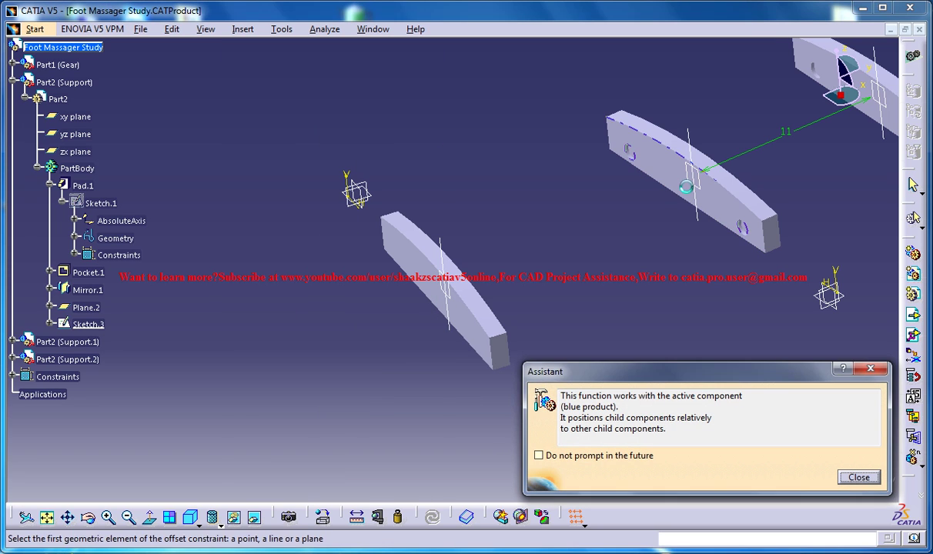
pyautogui.moveTo(630, 239); pyautogui.dragTo(498, 284, button='middle')
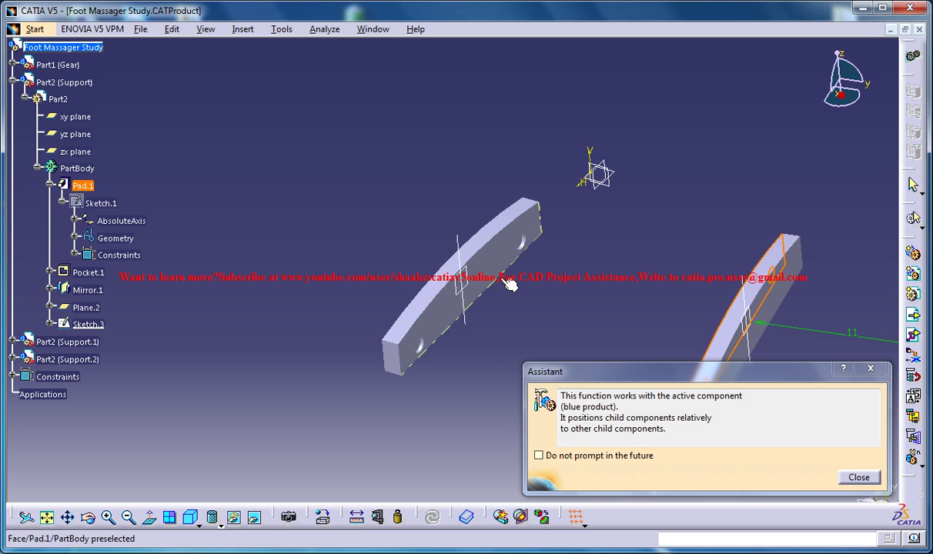
pyautogui.click(510, 287)
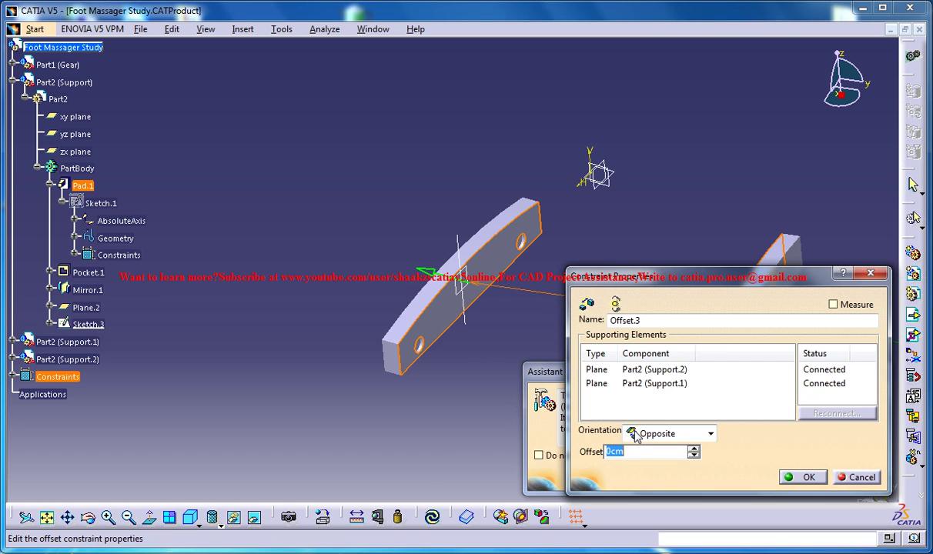
pyautogui.press('Return')
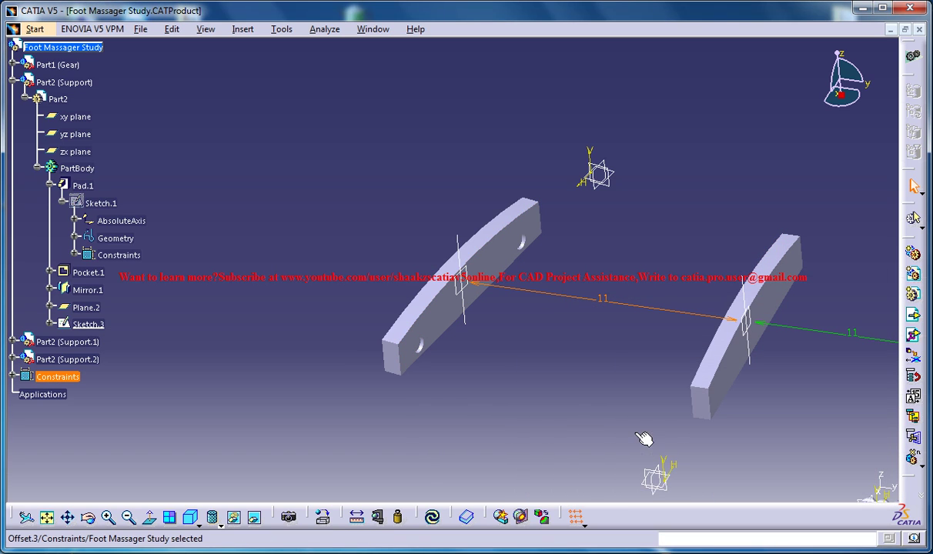
# - Update the assembly, zoom in on the three supports and screw, and select Offset.3
pyautogui.click(172, 29)
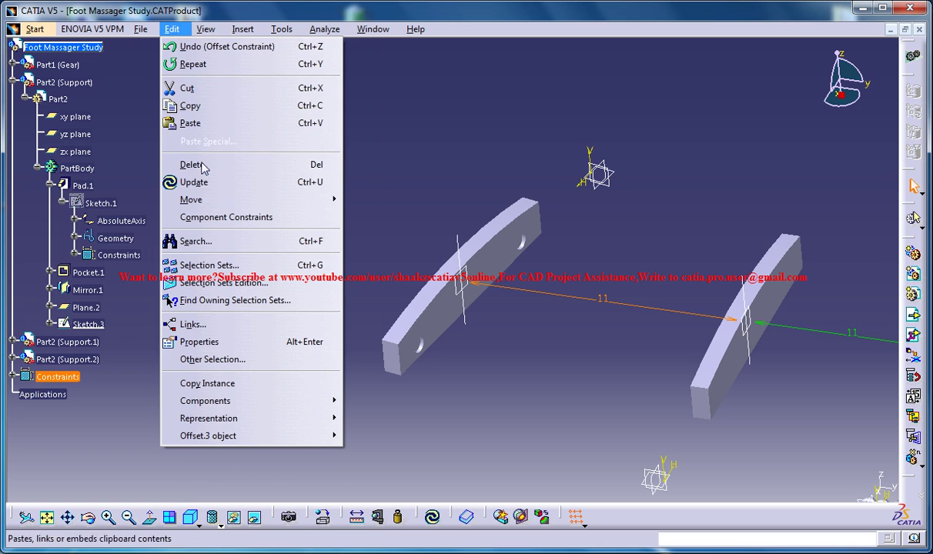
pyautogui.click(187, 181)
pyautogui.moveTo(678, 331); pyautogui.dragTo(588, 304, button='middle')
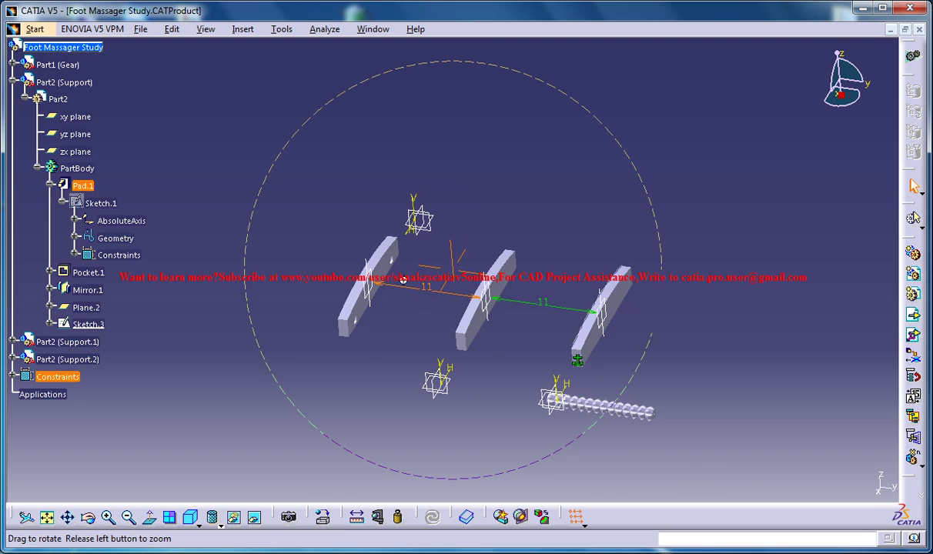
pyautogui.moveTo(402, 280); pyautogui.dragTo(404, 262, button='middle')
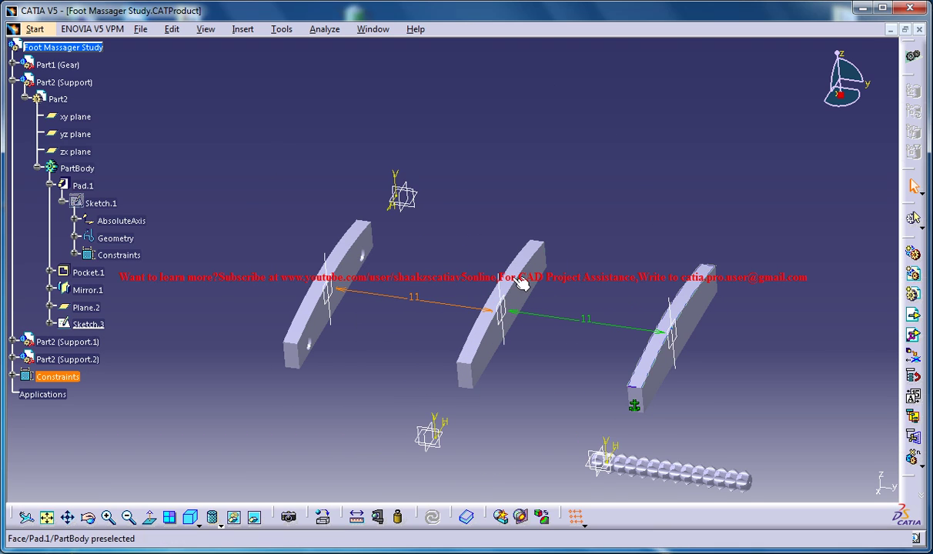
pyautogui.click(322, 343)
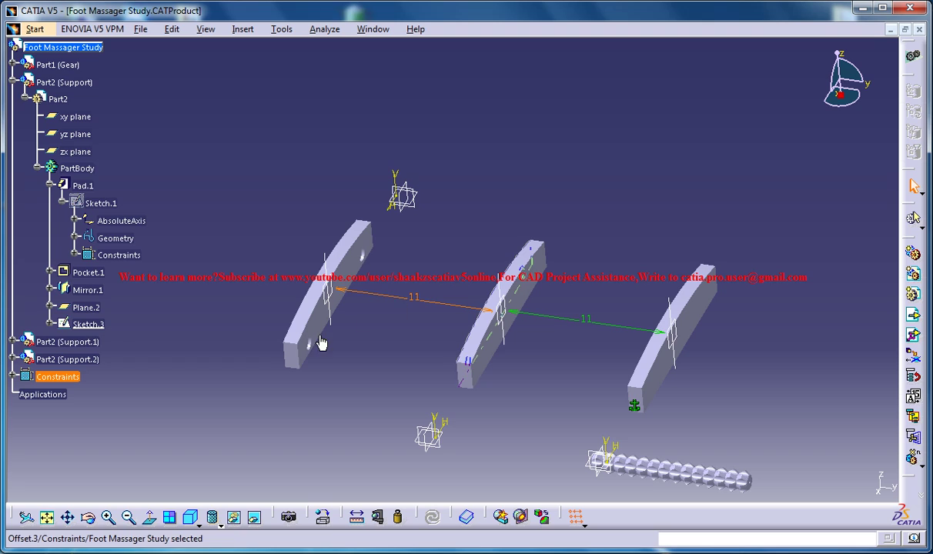